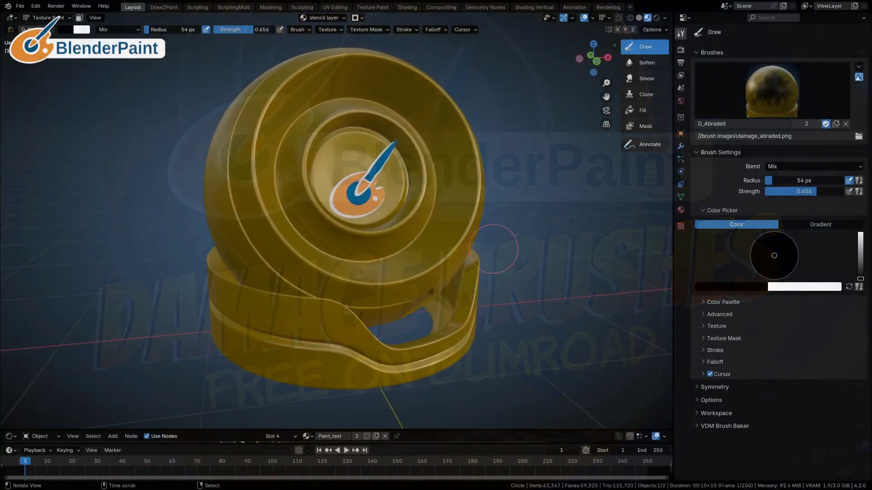
Step: Choose the D_Abraded brush and expand its Texture Mask settings to review the narrow fields mask
mouse_move(496, 252)
middle_mouse_down()
mouse_move(518, 258)
mouse_move(508, 256)
mouse_move(584, 215)
middle_mouse_up()
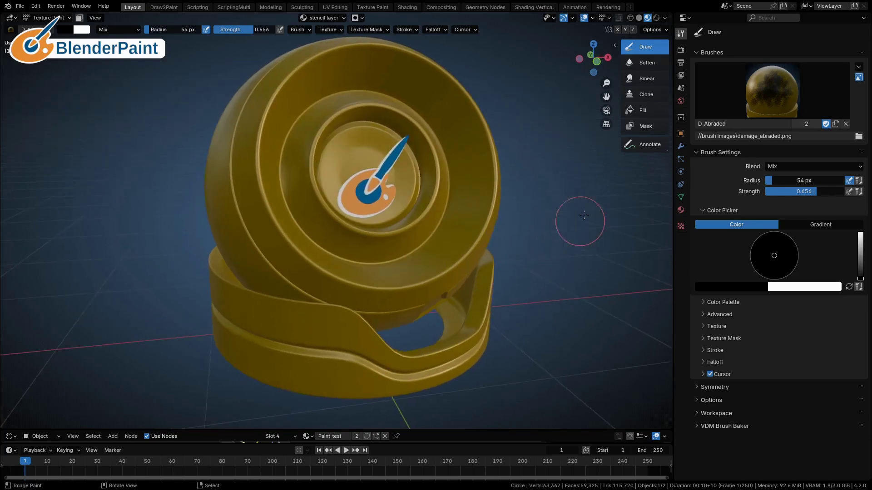
left_click(745, 104)
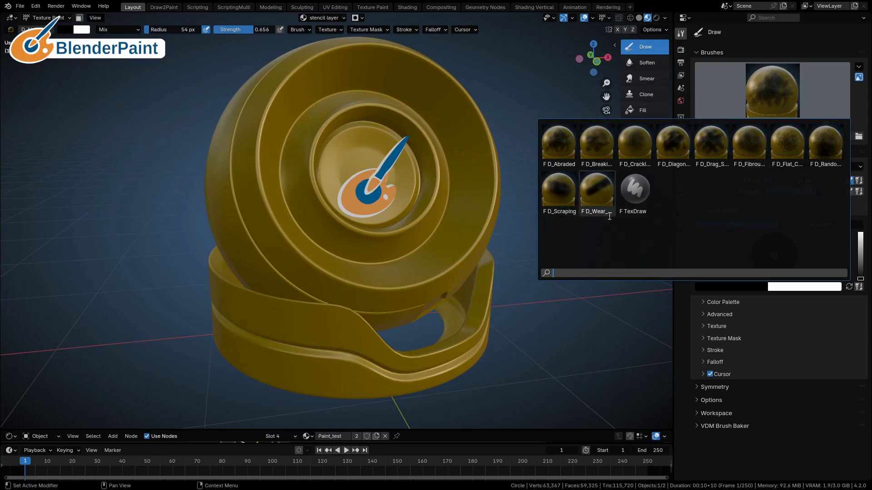
left_click(561, 155)
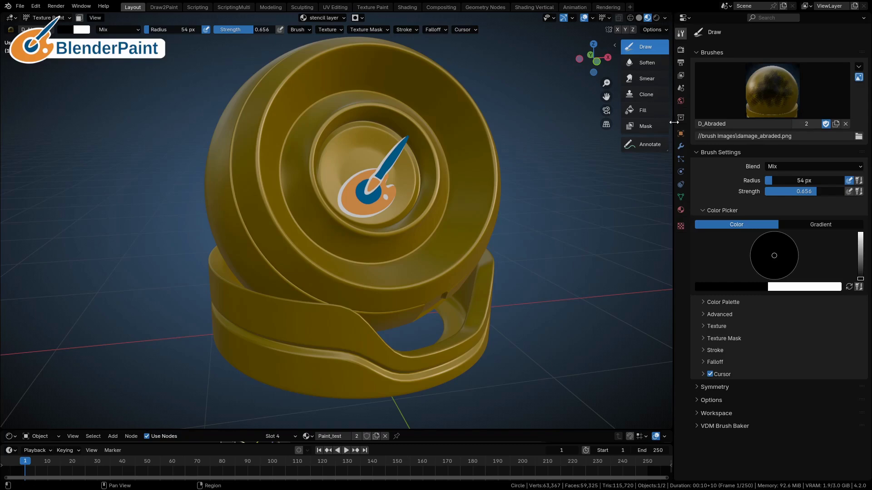
left_click(704, 338)
scroll(704, 338, "down", 4)
scroll(753, 311, "down", 1)
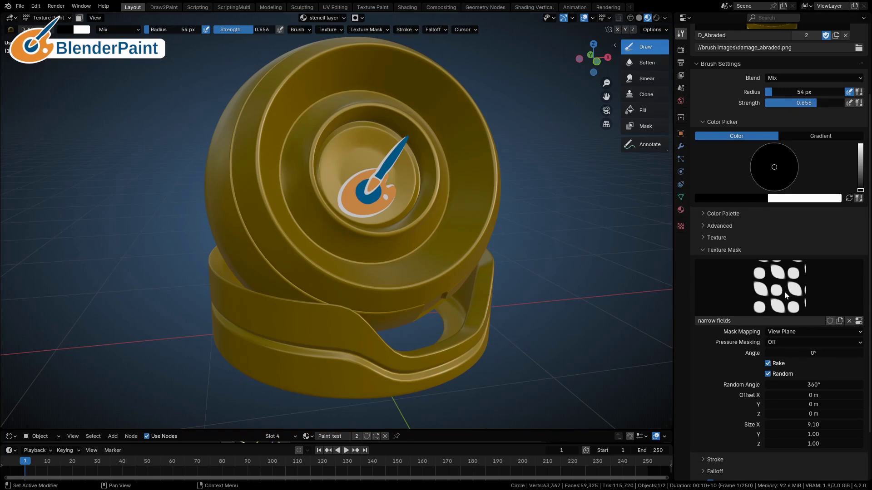
scroll(819, 316, "up", 5)
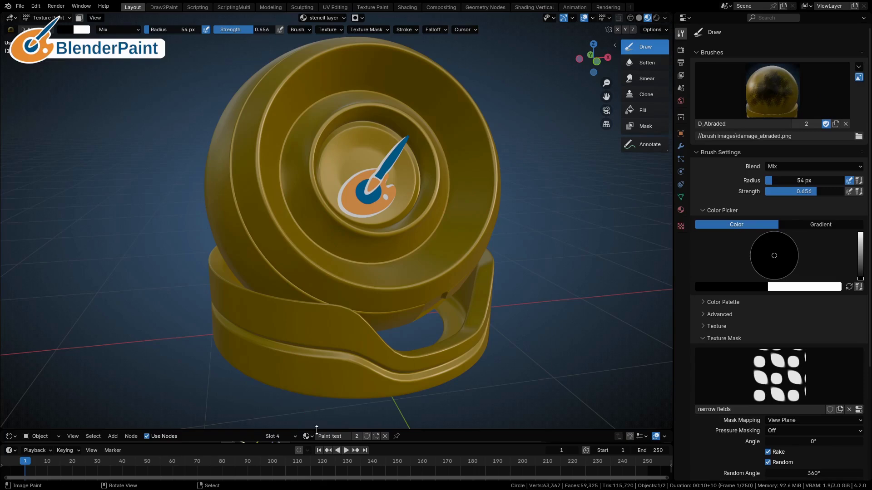
Step: Enlarge the shader editor and spread the stencil layer node and the two other image texture nodes apart
left_click_drag(309, 429, 300, 237)
scroll(341, 315, "up", 3)
left_click_drag(341, 315, 416, 297, "alt")
left_click_drag(370, 317, 399, 282, "ctrl+alt")
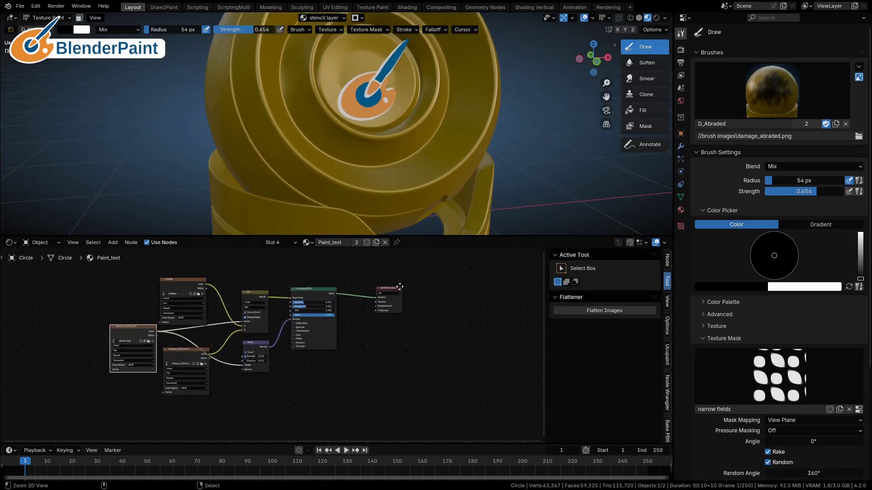
left_click_drag(267, 319, 291, 317, "alt")
left_click_drag(150, 334, 141, 335)
left_click_drag(188, 358, 179, 368)
left_click_drag(191, 277, 181, 270)
left_click_drag(203, 364, 204, 367)
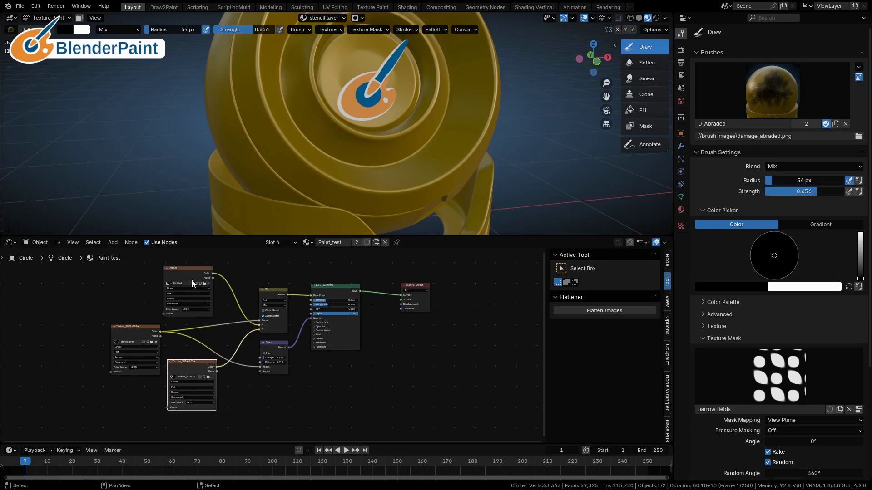
Step: Nudge the Bump and stencil layer nodes into a tidier arrangement, and collapse the shader editor again
left_click_drag(264, 342, 268, 346)
scroll(130, 331, "up", 2)
left_click_drag(140, 329, 139, 330)
left_click_drag(331, 356, 327, 352)
left_click(410, 266)
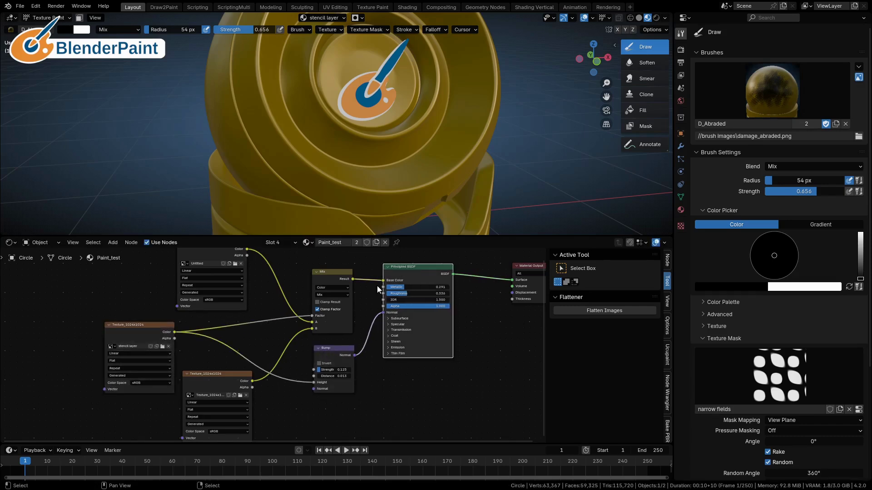
scroll(365, 295, "down", 2)
middle_click_drag(363, 312, 339, 334)
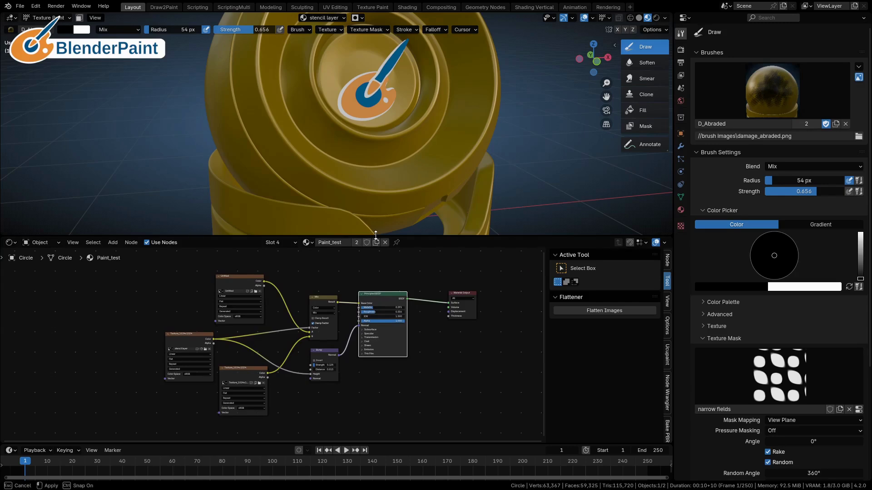
left_click_drag(376, 235, 357, 437)
Step: Paint black abraded damage along the outer and inner rings on the ball's left and lower front
middle_click_drag(388, 311, 415, 292)
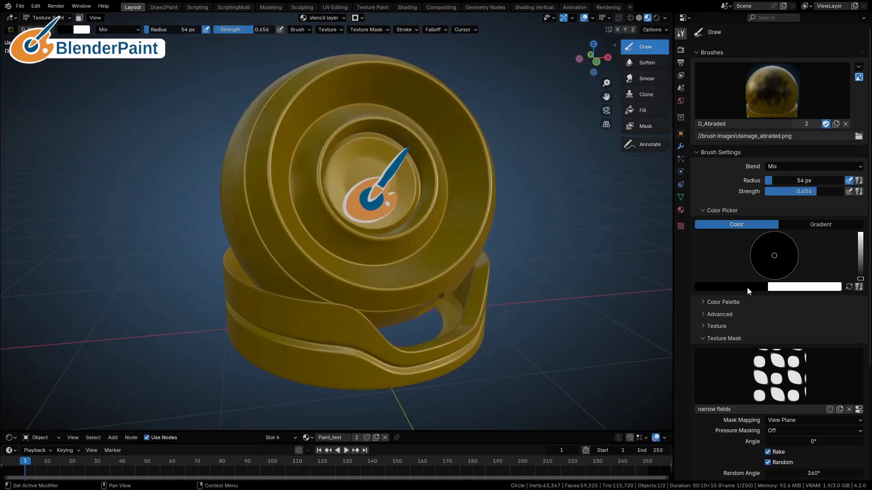
mouse_move(261, 172)
left_mouse_down()
mouse_move(278, 233)
mouse_move(265, 144)
mouse_move(301, 237)
mouse_move(341, 283)
mouse_move(399, 286)
mouse_move(414, 260)
mouse_move(399, 254)
mouse_move(410, 249)
mouse_move(375, 254)
mouse_move(302, 213)
left_mouse_up()
scroll(396, 222, "up", 3)
middle_click_drag(399, 224, 405, 206)
middle_click_drag(272, 213, 263, 226)
mouse_move(167, 225)
left_mouse_down()
mouse_move(181, 233)
mouse_move(179, 249)
mouse_move(215, 259)
mouse_move(195, 189)
mouse_move(204, 181)
left_mouse_up()
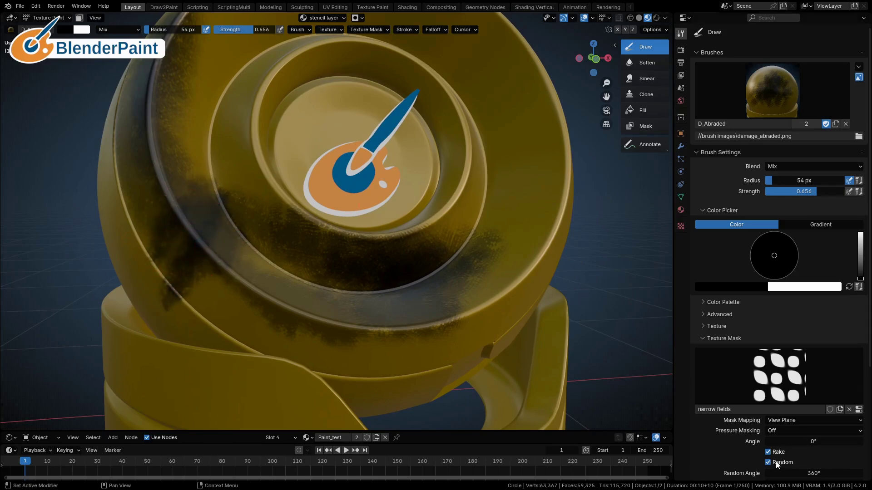
left_click_drag(218, 226, 219, 158)
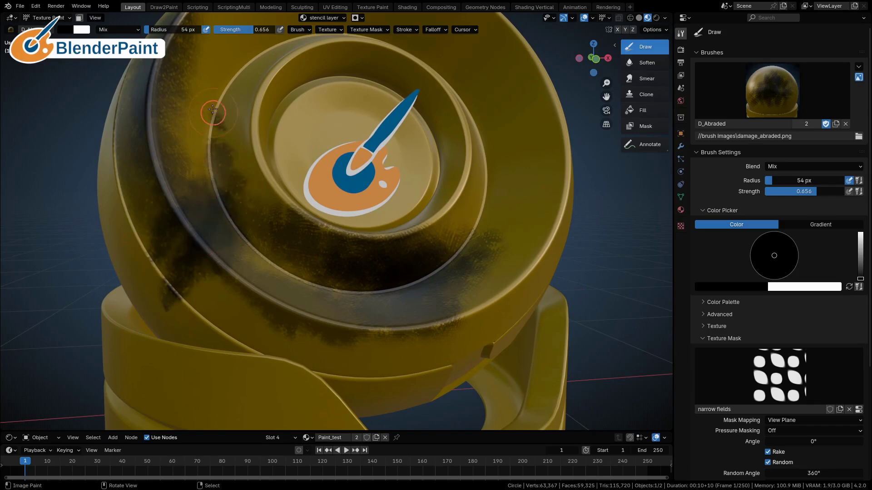
left_click_drag(214, 119, 209, 183)
Step: Switch to the D_Breaking_Pressure brush and paint broken damage over the upper left of the ball's inner ring
mouse_move(289, 204)
left_mouse_down("ctrl+alt")
mouse_move(342, 251)
mouse_move(361, 245)
left_mouse_up("ctrl+alt")
left_click(728, 103)
left_click(609, 143)
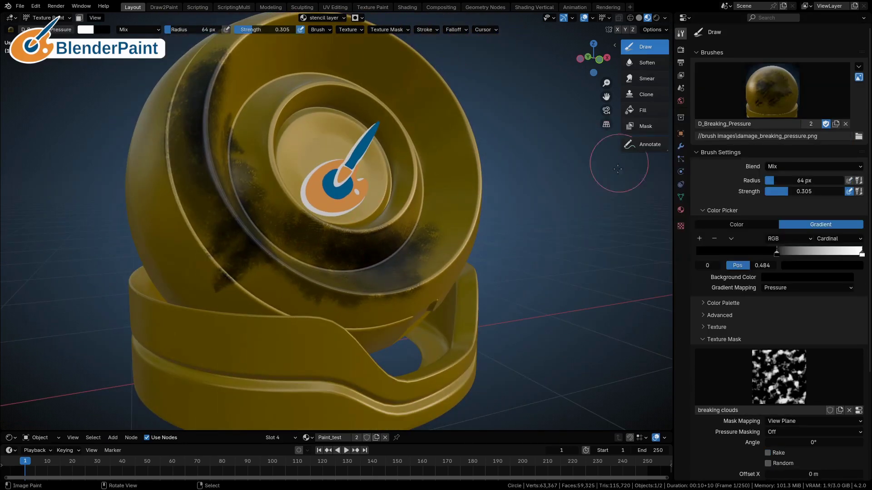
middle_click_drag(298, 241, 341, 205)
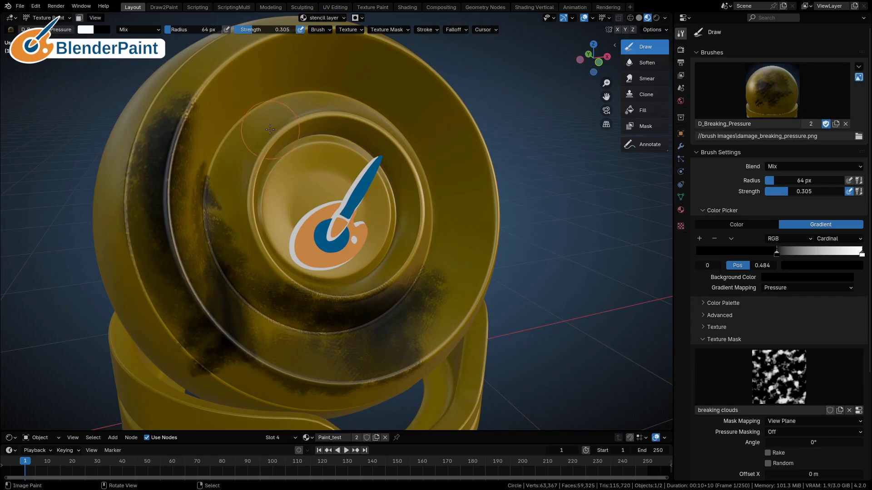
mouse_move(269, 127)
left_mouse_down()
mouse_move(250, 139)
mouse_move(240, 200)
mouse_move(245, 175)
left_mouse_up()
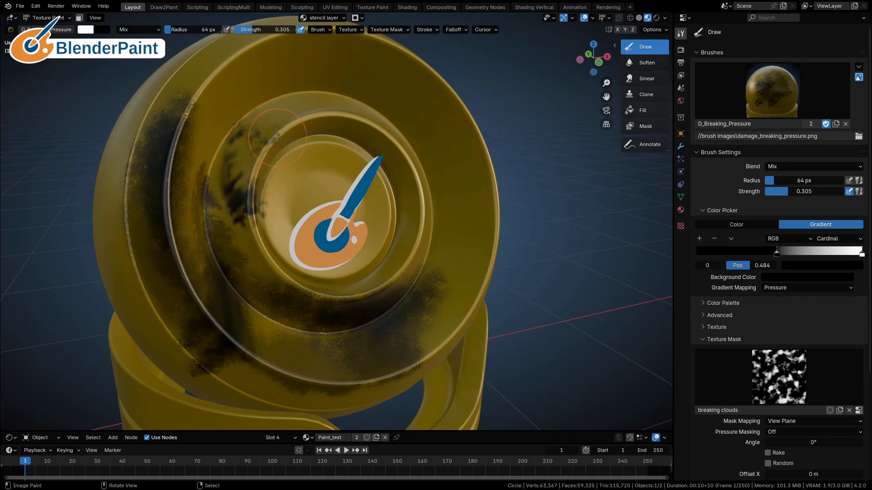
mouse_move(264, 134)
left_mouse_down()
mouse_move(248, 150)
mouse_move(332, 123)
left_mouse_up()
Step: Paint D_Breaking_Pressure damage across the top of the recessed area inside the ball's outer rim
left_click_drag(361, 77, 291, 59)
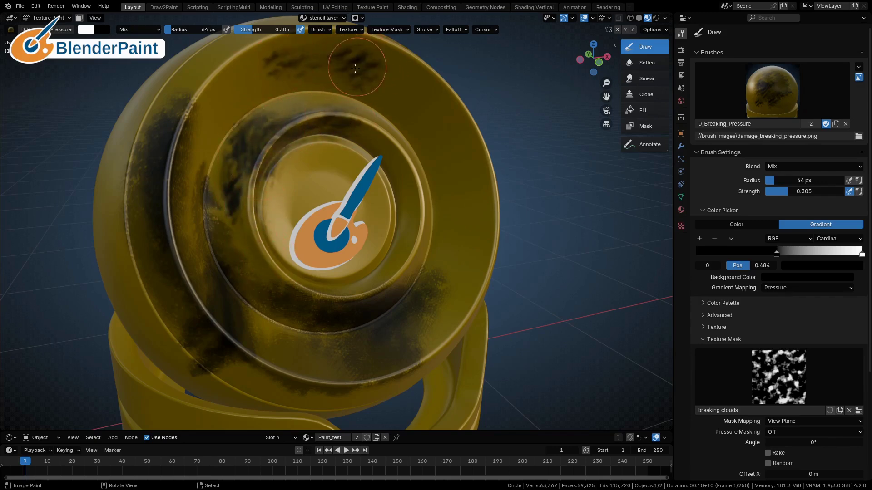
mouse_move(359, 69)
left_mouse_down()
mouse_move(393, 92)
mouse_move(374, 71)
left_mouse_up()
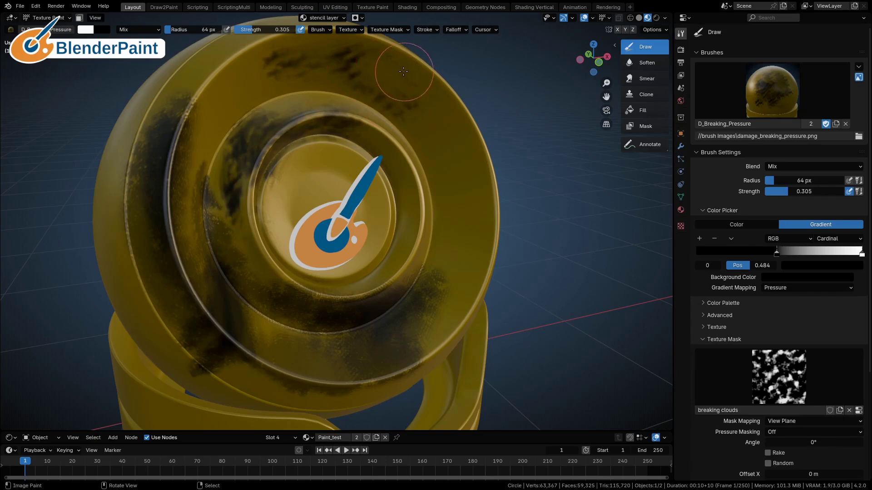
mouse_move(322, 77)
left_mouse_down()
mouse_move(302, 63)
mouse_move(231, 94)
mouse_move(287, 63)
mouse_move(339, 55)
left_mouse_up()
Step: Switch to the D_Cracking_Cells brush and review its cracking cells texture mask settings
left_click_drag(413, 132, 425, 166, "alt")
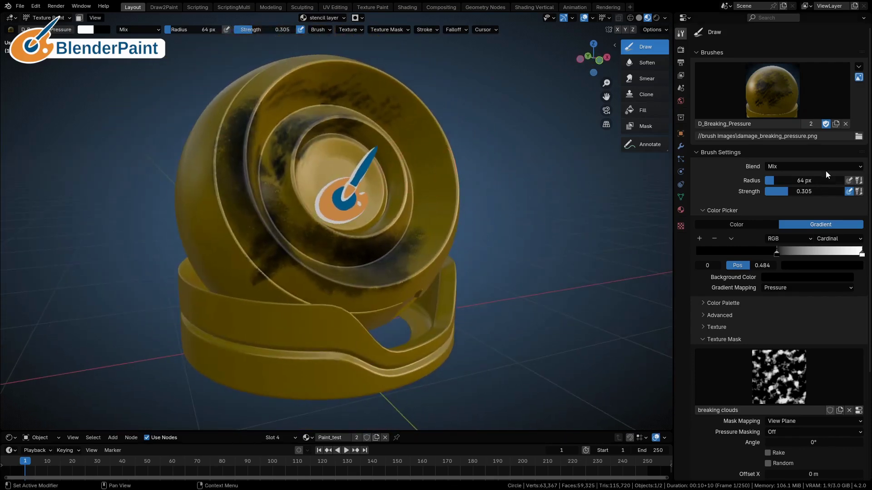
left_click(773, 101)
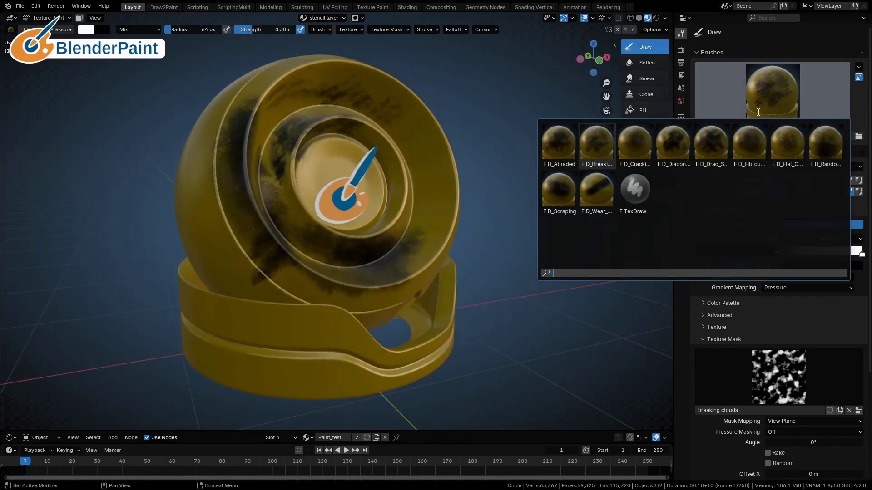
left_click(635, 148)
middle_click_drag(504, 181, 404, 181)
left_click_drag(404, 182, 417, 179, "alt")
mouse_move(417, 179)
left_mouse_down("ctrl+alt")
mouse_move(426, 153)
mouse_move(433, 171)
left_mouse_up("ctrl+alt")
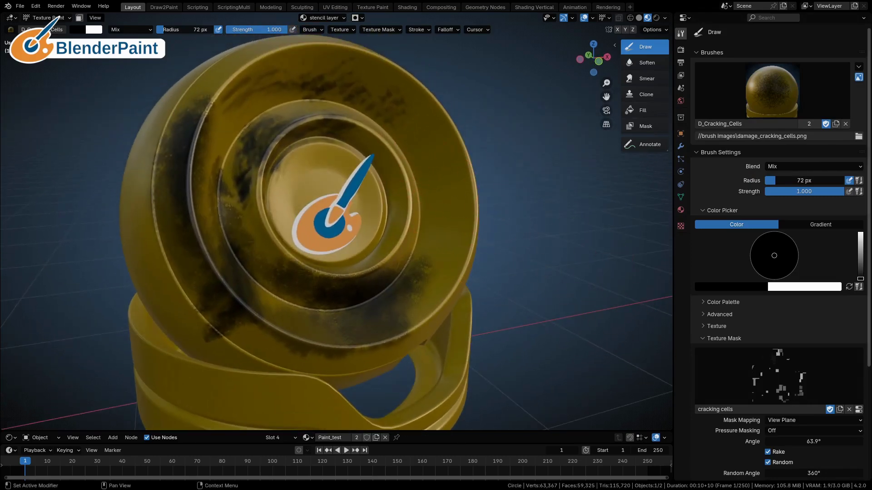
scroll(757, 378, "down", 4)
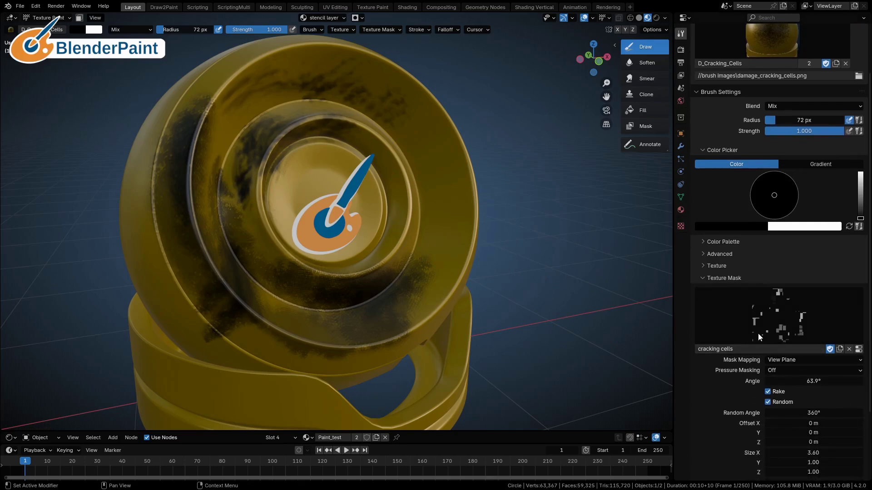
scroll(753, 341, "up", 4)
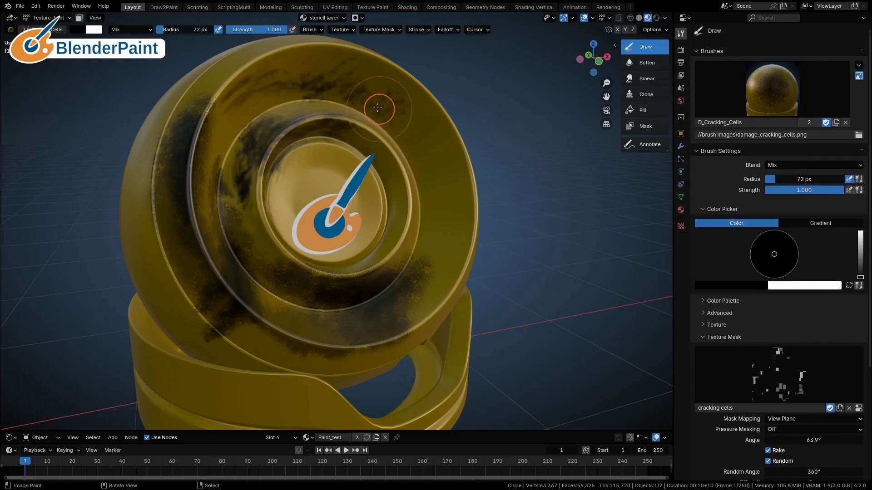
Step: Paint cracked cells along the right side of the ball's front rings with the 72 px brush
scroll(441, 160, "up", 4)
mouse_move(366, 227)
left_mouse_down()
mouse_move(424, 253)
mouse_move(393, 247)
left_mouse_up()
middle_click_drag(385, 229, 396, 258)
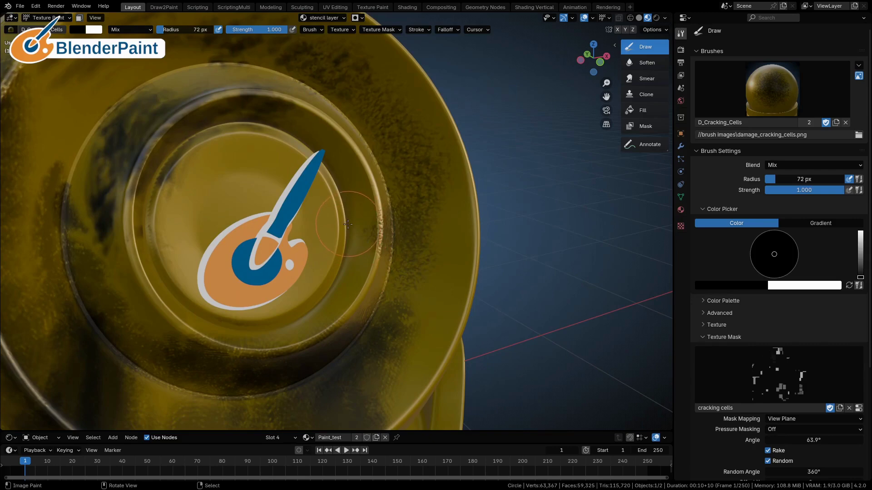
Step: Set the brush radius to 230 px and paint cracks over the center disc and the ball's left side
key("f")
left_click(375, 210)
mouse_move(372, 215)
left_mouse_down()
mouse_move(277, 211)
mouse_move(304, 196)
left_mouse_up()
mouse_move(340, 221)
middle_mouse_down()
mouse_move(393, 245)
mouse_move(395, 267)
mouse_move(199, 274)
middle_mouse_up()
mouse_move(200, 275)
left_mouse_down()
mouse_move(185, 253)
mouse_move(166, 272)
mouse_move(227, 268)
left_mouse_up()
mouse_move(218, 266)
middle_mouse_down()
mouse_move(348, 310)
mouse_move(363, 275)
middle_mouse_up()
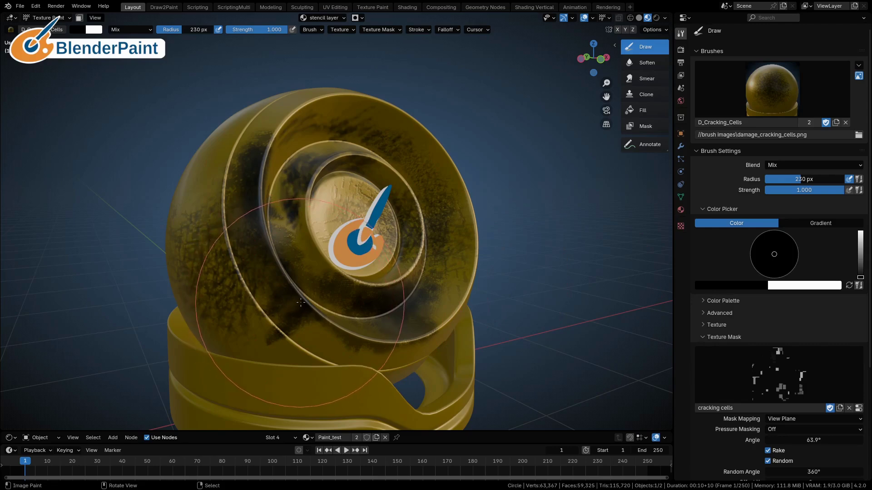
Step: Switch to the D_Diagonal_Gradient brush and paint damage over the ball's front rings and center disc
mouse_move(327, 316)
middle_mouse_down()
mouse_move(326, 297)
mouse_move(324, 305)
middle_mouse_up()
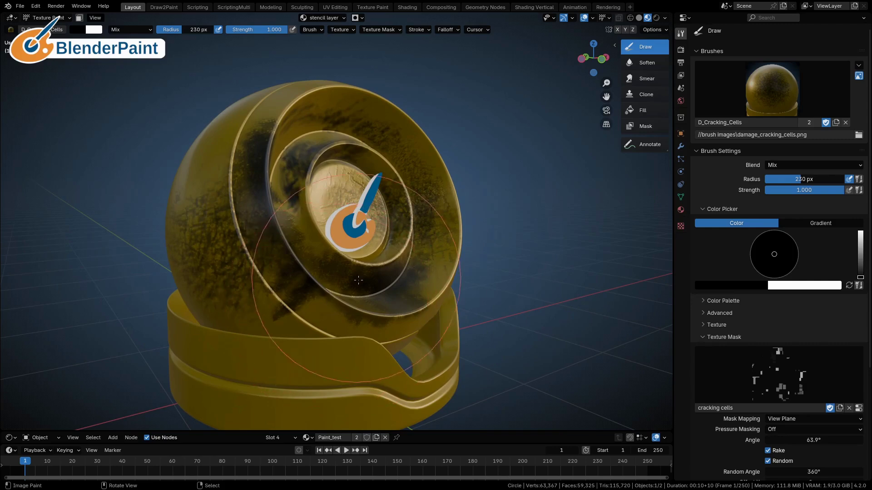
left_click_drag(335, 301, 332, 312, "alt")
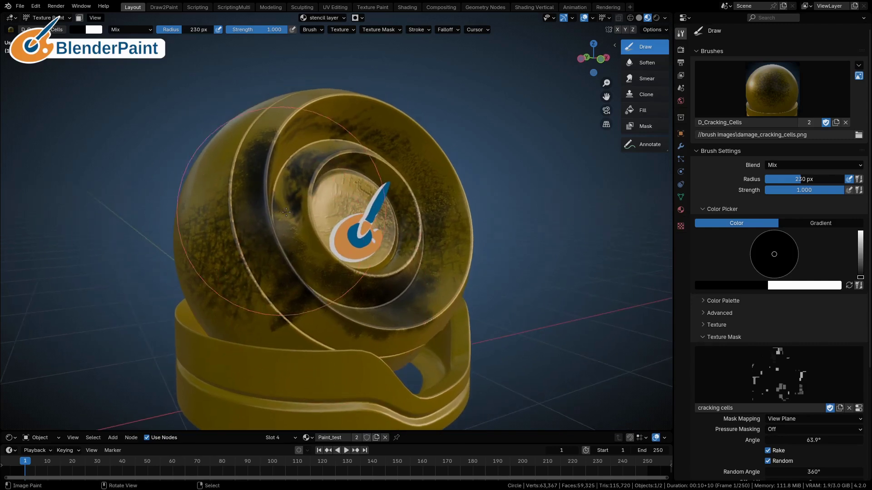
left_click(765, 103)
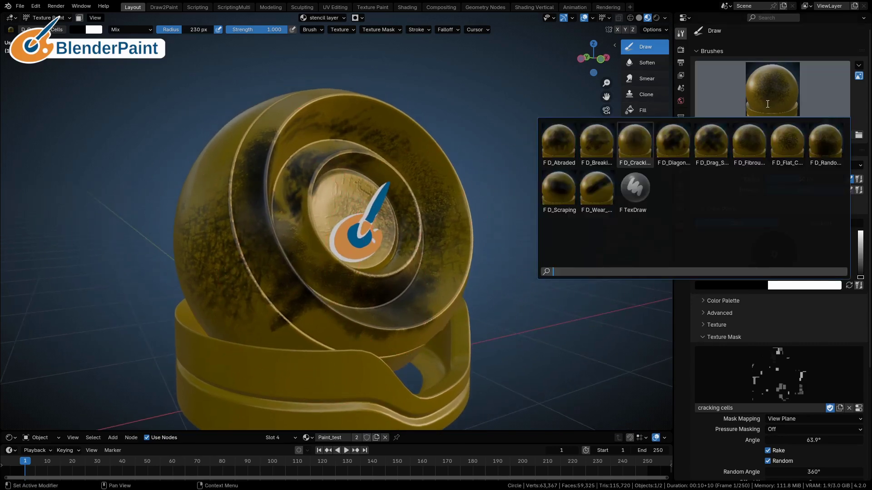
left_click(669, 145)
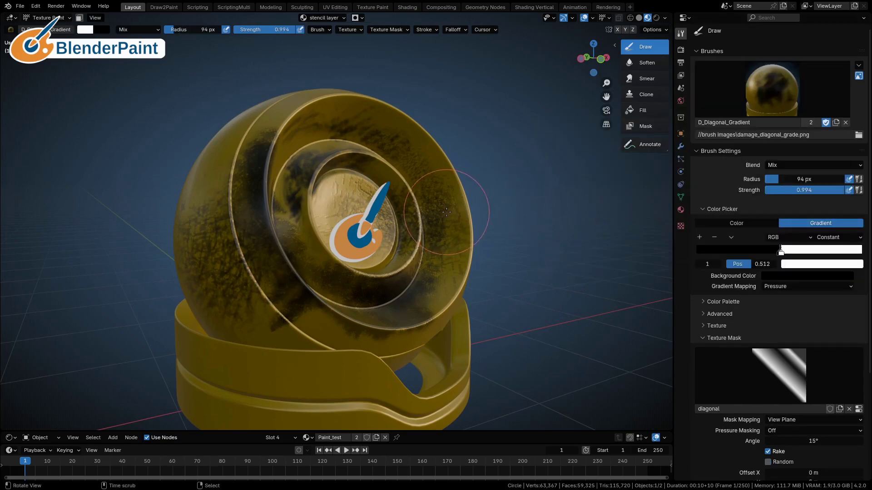
middle_click_drag(445, 212, 423, 172)
mouse_move(427, 169)
left_mouse_down()
mouse_move(452, 162)
mouse_move(417, 172)
mouse_move(385, 199)
mouse_move(402, 200)
mouse_move(406, 211)
left_mouse_up()
Step: Paint diagonal gradient damage across the front of the base and the lower right of the ball's rings
mouse_move(335, 328)
left_mouse_down()
mouse_move(306, 391)
mouse_move(332, 376)
left_mouse_up()
middle_click_drag(363, 375, 370, 338)
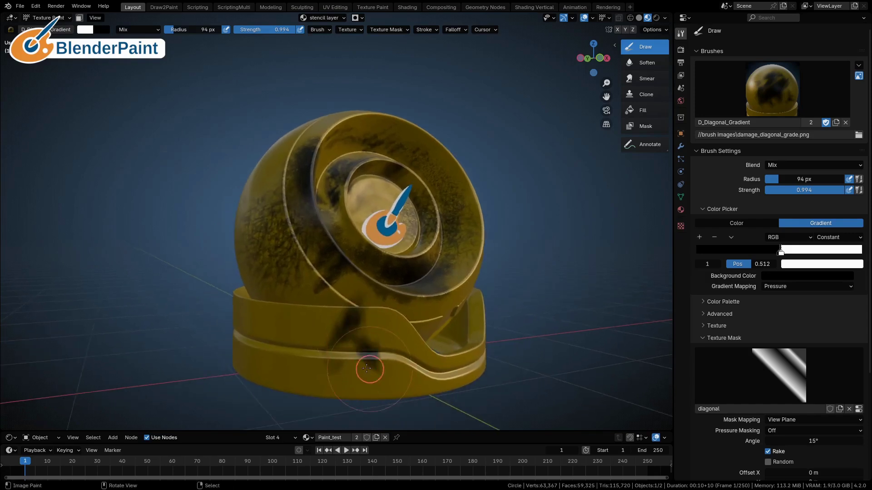
mouse_move(358, 362)
left_mouse_down()
mouse_move(282, 354)
mouse_move(300, 327)
left_mouse_up()
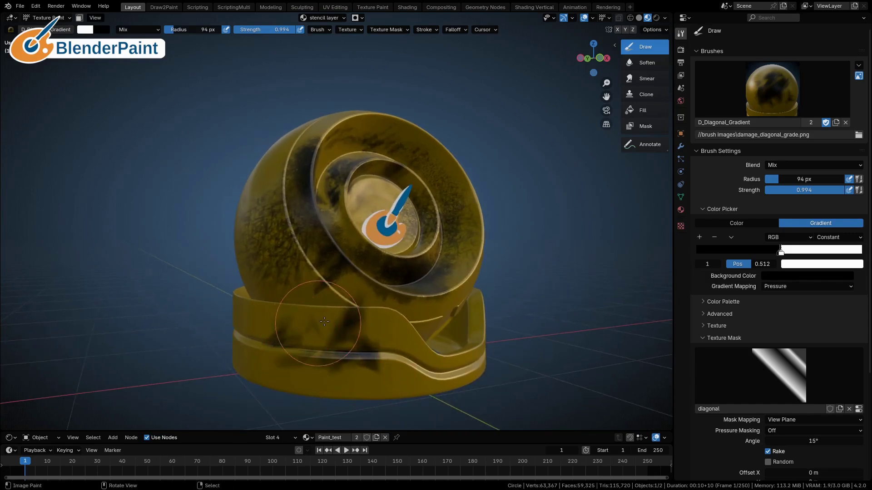
mouse_move(356, 340)
middle_mouse_down("ctrl")
mouse_move(340, 313)
mouse_move(347, 300)
middle_mouse_up("ctrl")
mouse_move(340, 309)
left_mouse_down()
mouse_move(316, 291)
mouse_move(301, 299)
mouse_move(329, 359)
mouse_move(314, 365)
mouse_move(359, 318)
mouse_move(389, 323)
mouse_move(382, 299)
left_mouse_up()
mouse_move(417, 297)
middle_mouse_down()
mouse_move(445, 309)
mouse_move(502, 273)
middle_mouse_up()
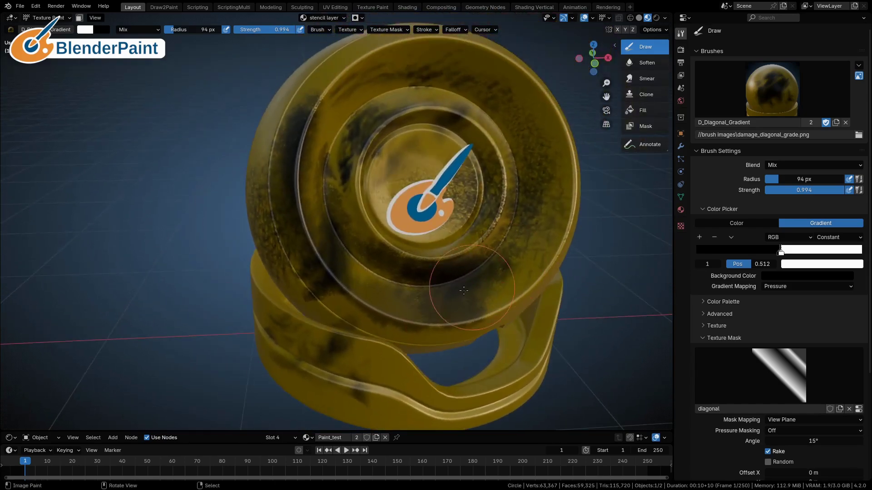
mouse_move(446, 293)
left_mouse_down()
mouse_move(423, 278)
mouse_move(460, 269)
left_mouse_up()
Step: Switch to the D_Drag_Scrape brush, paint a black scrape on the ball's upper left, and rework it with white
middle_click_drag(461, 270, 481, 267)
left_click(777, 96)
left_click(707, 151)
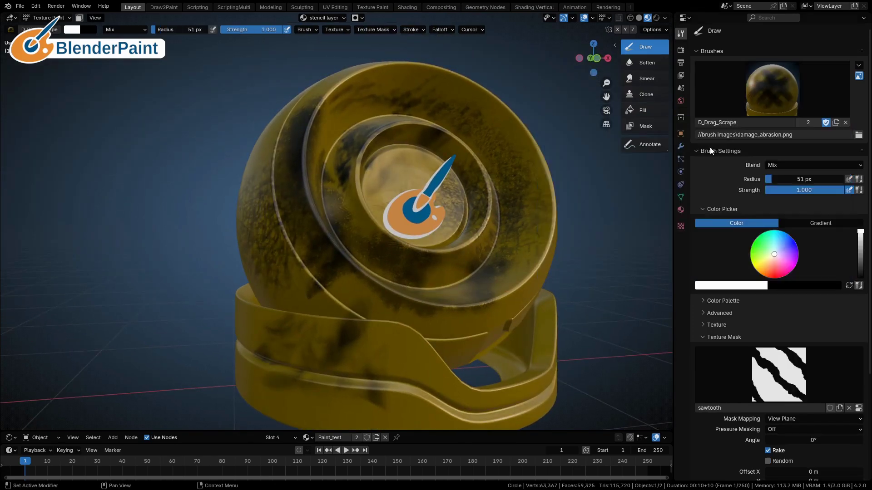
mouse_move(418, 212)
middle_mouse_down()
mouse_move(419, 153)
mouse_move(371, 134)
middle_mouse_up()
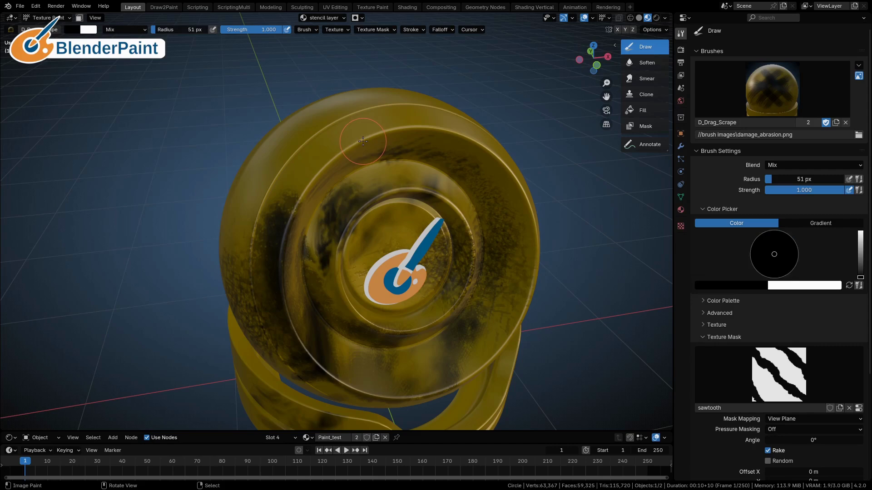
middle_click_drag(371, 139, 368, 138)
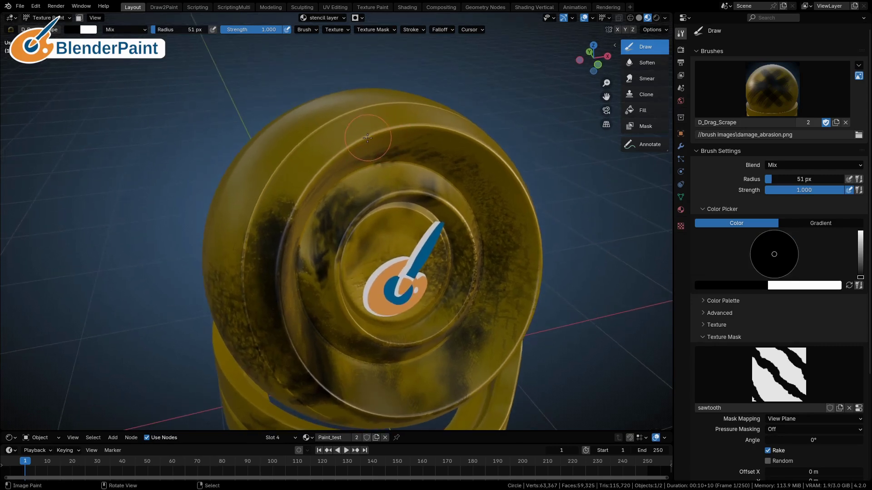
left_click(848, 286)
left_click(848, 287)
left_click_drag(348, 143, 271, 176)
key("x")
left_click_drag(336, 146, 303, 155)
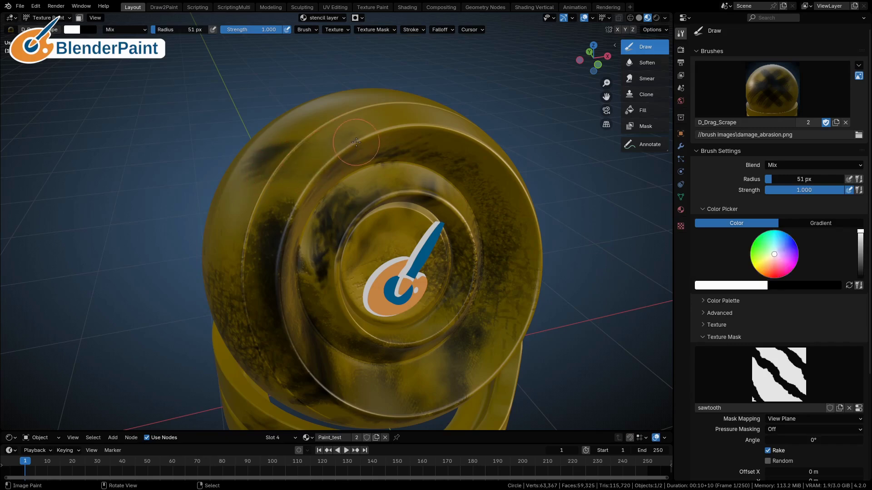
Step: Swap the paint color to black and paint drag scrapes on the outer ring at the ball's upper left
key("x")
left_click_drag(367, 140, 370, 145)
middle_click_drag(432, 152, 426, 136, "ctrl")
left_click_drag(348, 142, 324, 133)
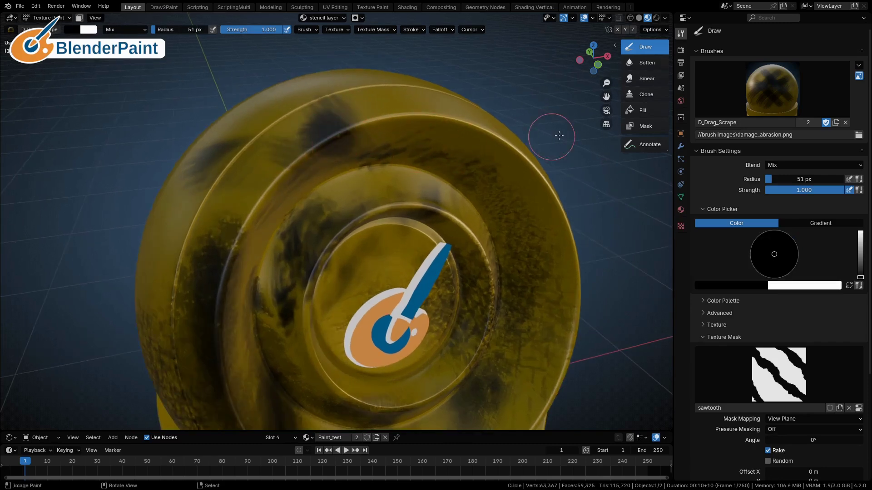
Step: Switch to the D_Fibrous_Cracks brush, set its radius to 135 px, and paint fibrous cracks over the ball's side
left_click(772, 89)
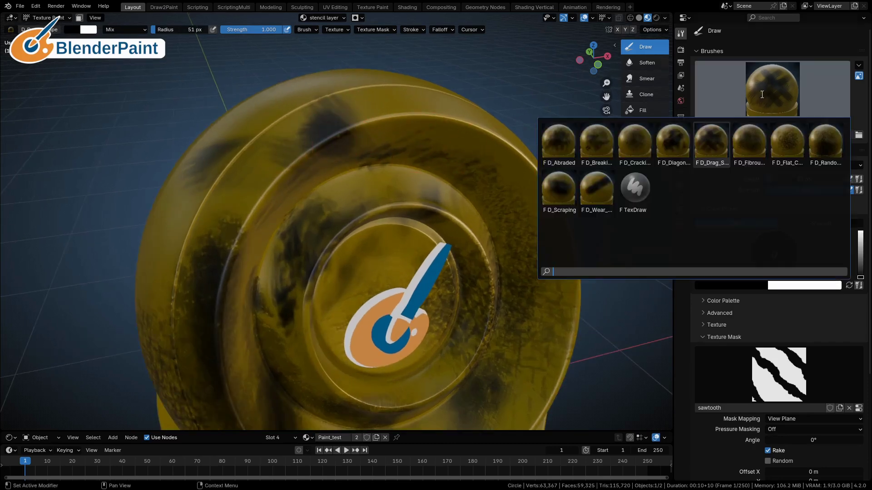
left_click(744, 161)
middle_click_drag(490, 218, 473, 240)
key("f")
left_click(437, 238)
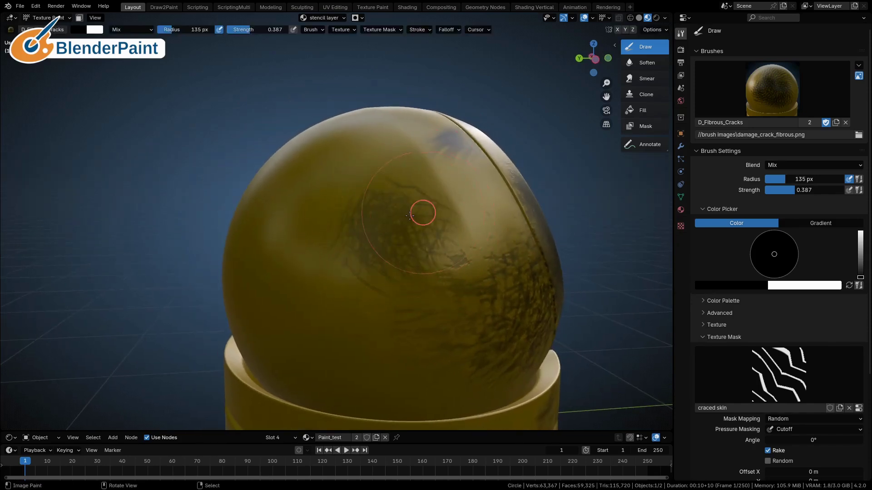
left_click_drag(371, 262, 341, 284)
mouse_move(392, 262)
middle_mouse_down("ctrl")
mouse_move(460, 237)
mouse_move(453, 235)
middle_mouse_up("ctrl")
scroll(448, 236, "down", 2)
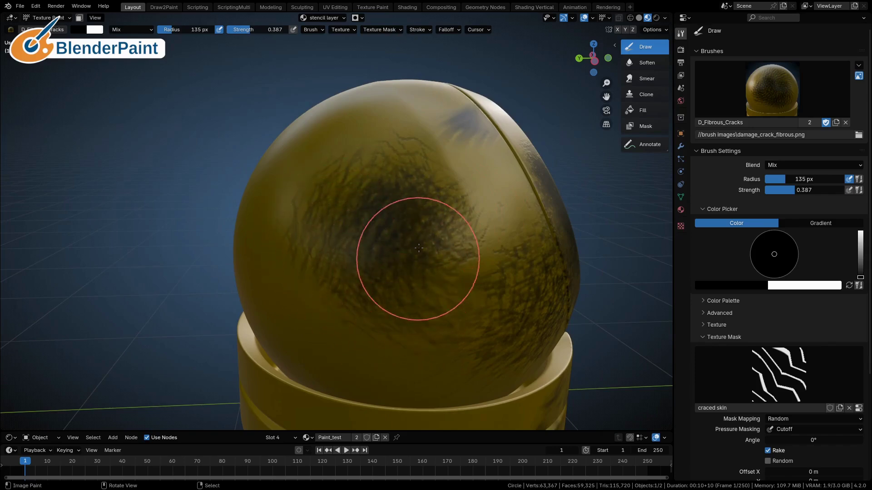
Step: Switch to the D_Flat_Chip brush and paint black chips across the back of the ball
mouse_move(491, 246)
middle_mouse_down()
mouse_move(431, 263)
mouse_move(457, 282)
mouse_move(441, 245)
middle_mouse_up()
left_click(745, 104)
left_click(777, 141)
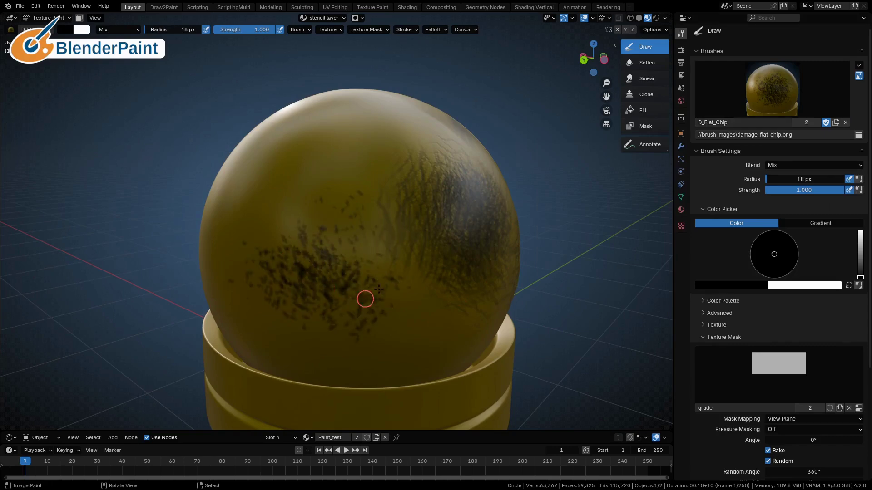
mouse_move(422, 297)
middle_mouse_down()
mouse_move(451, 256)
mouse_move(318, 257)
middle_mouse_up()
mouse_move(287, 231)
middle_mouse_down()
mouse_move(440, 247)
mouse_move(410, 249)
mouse_move(356, 231)
middle_mouse_up()
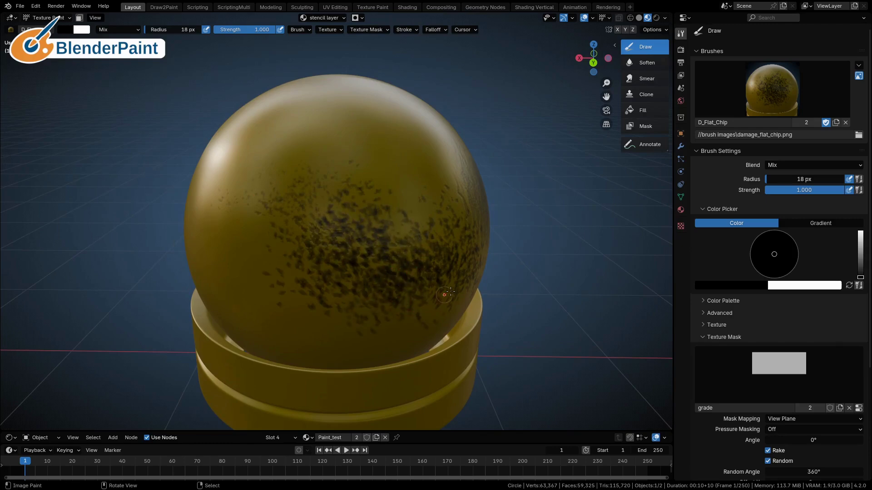
Step: Switch to the D_Random_Scratch brush and set its radius to 110 px, facing the ball's unpainted side
left_click(772, 91)
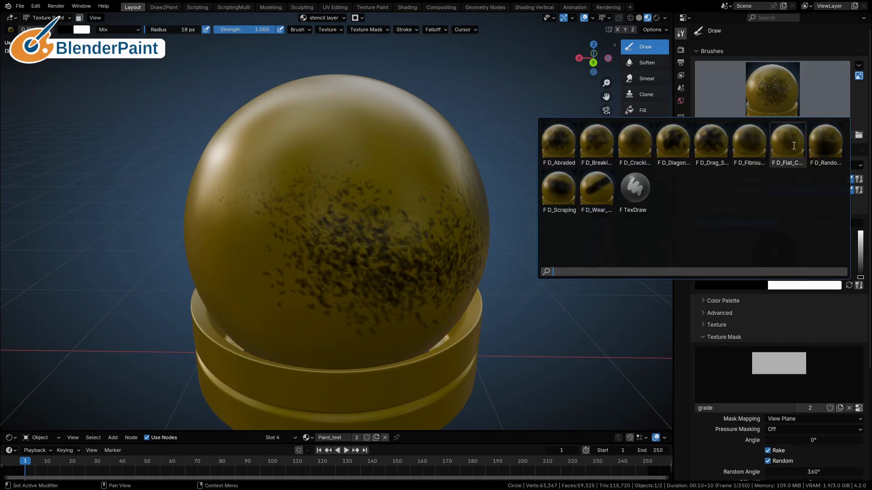
left_click(824, 142)
mouse_move(382, 228)
middle_mouse_down()
mouse_move(395, 266)
mouse_move(425, 253)
mouse_move(414, 232)
mouse_move(399, 249)
mouse_move(405, 241)
middle_mouse_up()
mouse_move(392, 273)
middle_mouse_down()
mouse_move(383, 244)
mouse_move(448, 249)
middle_mouse_up()
key("f")
left_click(412, 240)
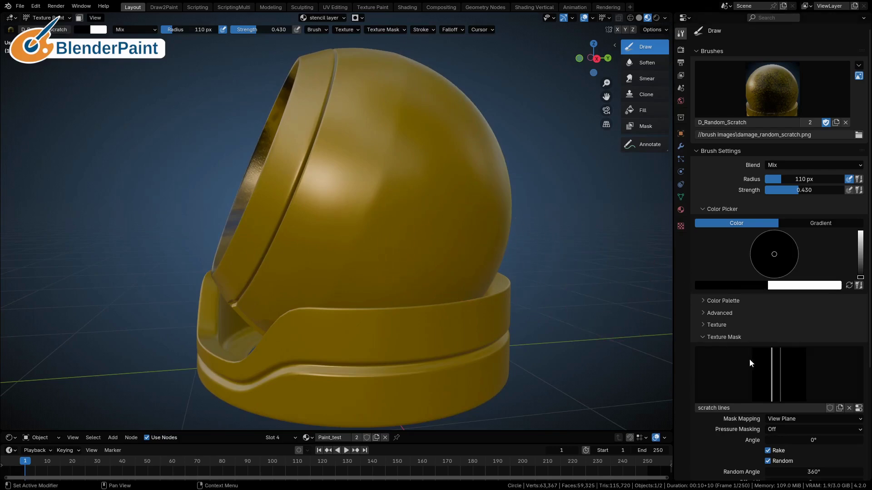
Step: Expand the brush's texture settings and examine the scratch line texture together with the texture mask
left_click(705, 327)
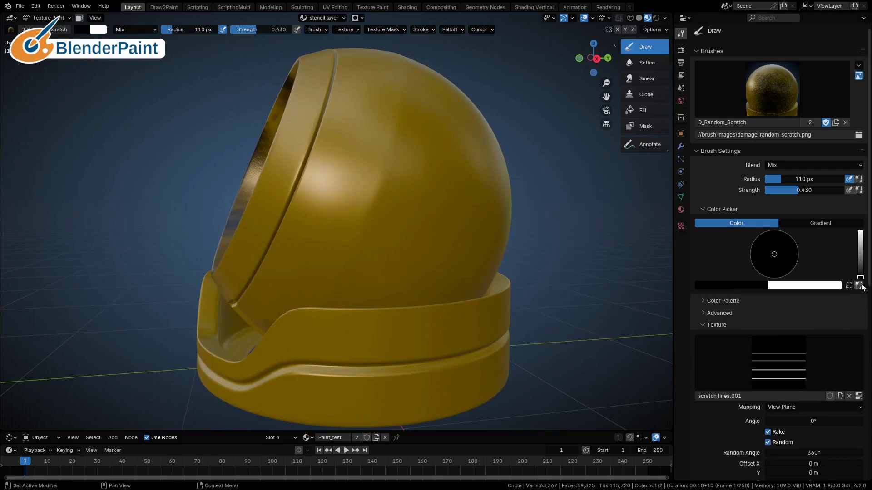
scroll(862, 285, "down", 10)
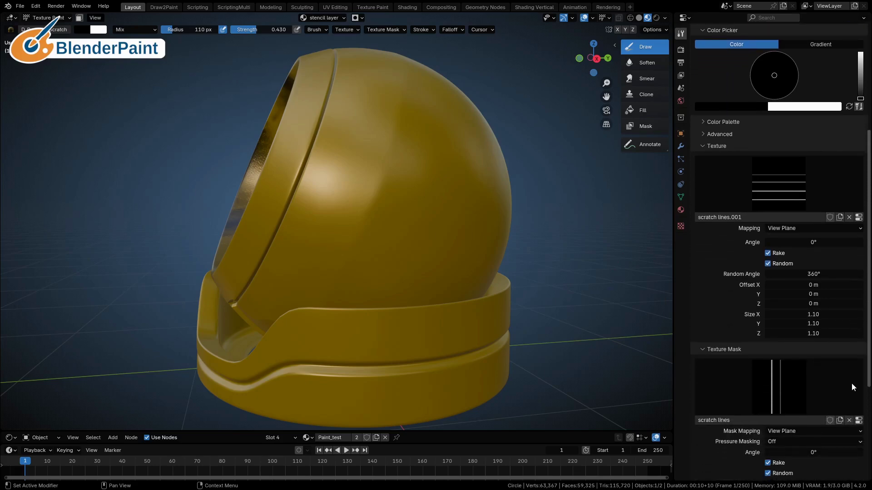
scroll(851, 385, "down", 2)
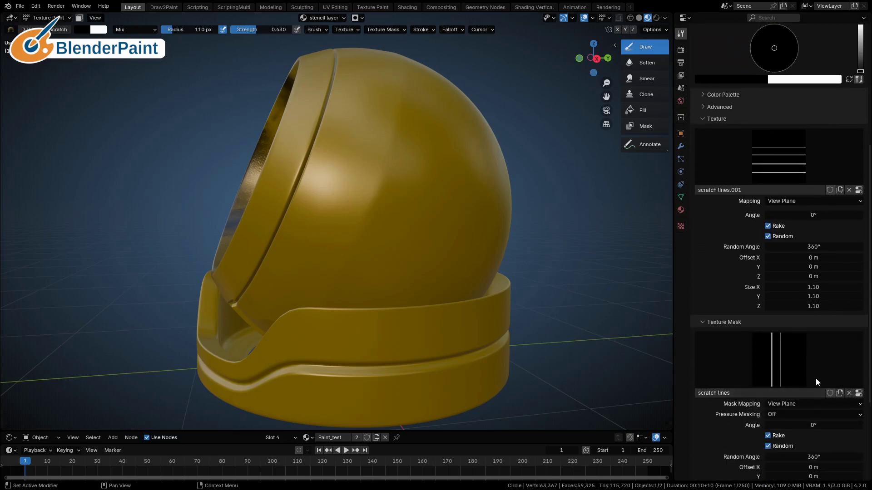
scroll(816, 255, "up", 2)
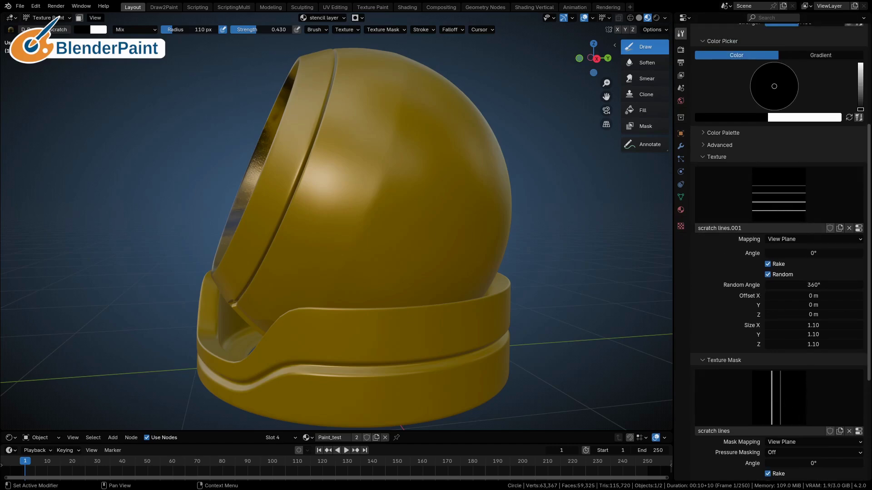
scroll(781, 250, "up", 8)
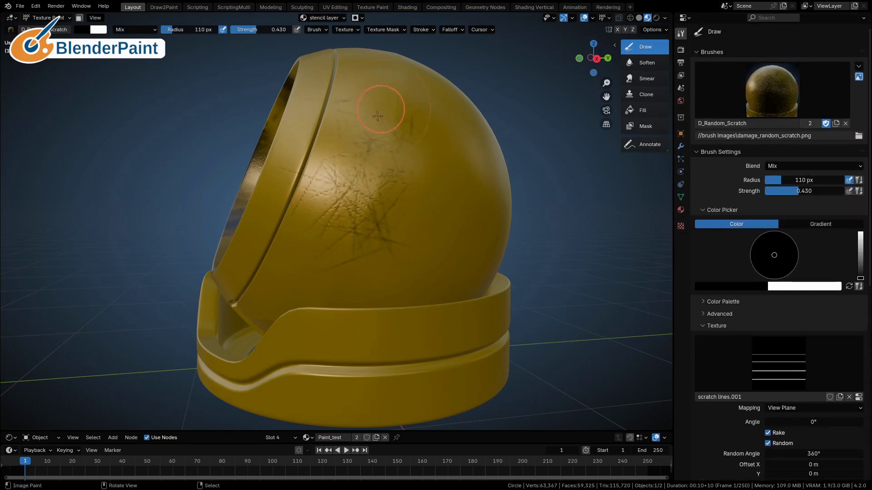
Step: Paint random black scratches on the ball's clean side, reducing the brush radius to 51 px for finer marks
mouse_move(357, 222)
left_mouse_down()
mouse_move(307, 268)
mouse_move(379, 224)
mouse_move(389, 286)
mouse_move(452, 220)
left_mouse_up()
middle_click_drag(453, 219, 467, 175)
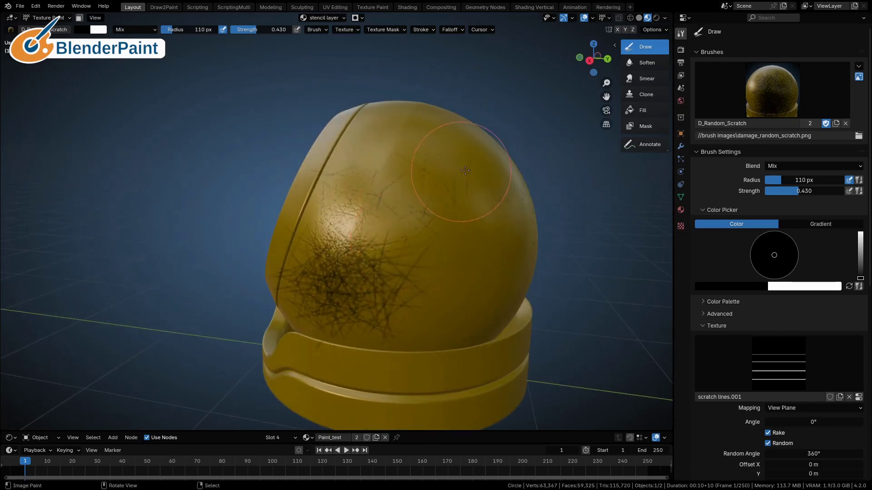
key("f")
left_click(433, 233)
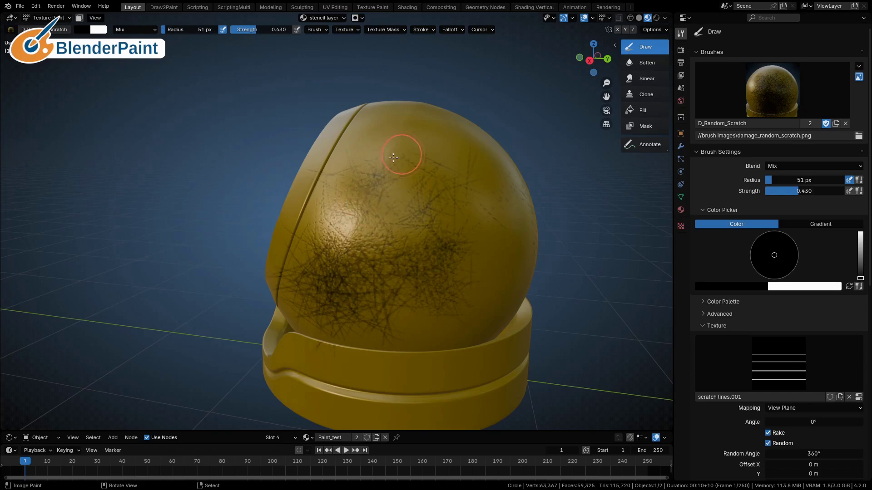
Step: Set the brush radius to 114 px and paint random scratches over the ball's front rings and center disc
mouse_move(352, 267)
middle_mouse_down()
mouse_move(272, 250)
mouse_move(292, 275)
mouse_move(331, 275)
middle_mouse_up()
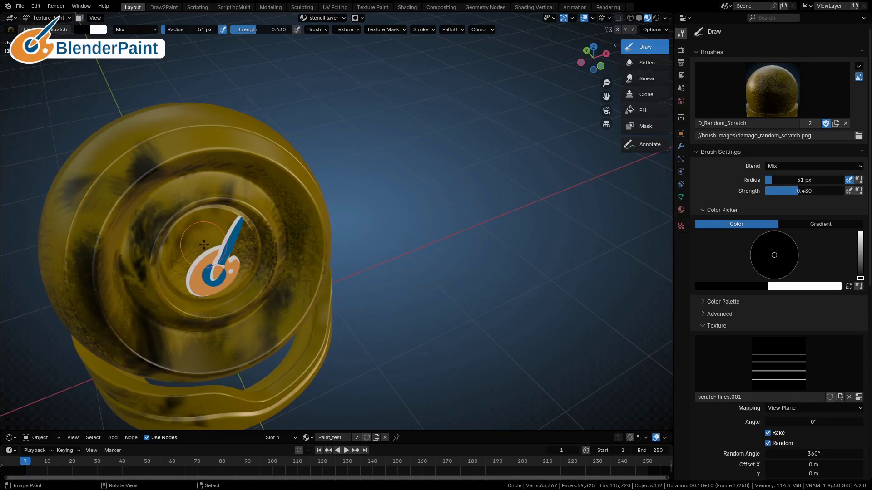
key("f")
left_click(227, 248)
left_click_drag(169, 170, 227, 164)
middle_click_drag(260, 189, 263, 213)
left_click_drag(195, 246, 197, 308)
middle_click_drag(450, 242, 470, 232)
Step: Switch to the D_Scraping brush, set strength to 0.903 and radius to 67 px, and paint scrapes over the center disc
left_click(772, 109)
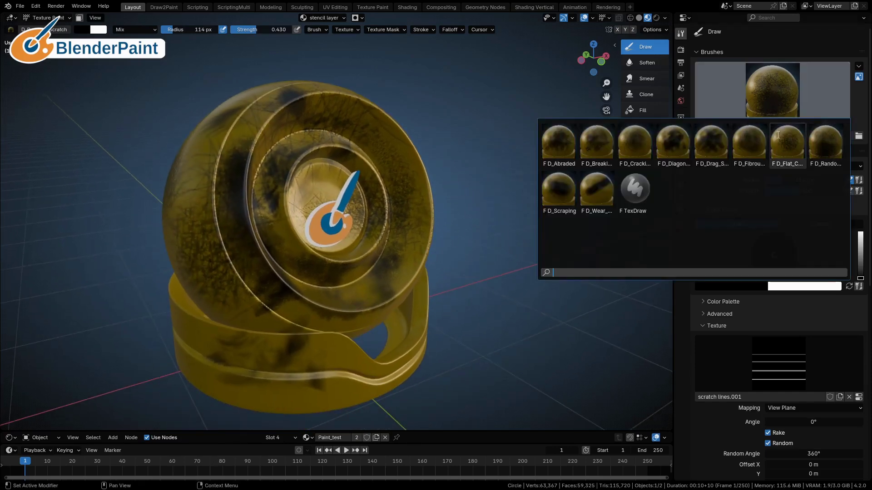
left_click(558, 189)
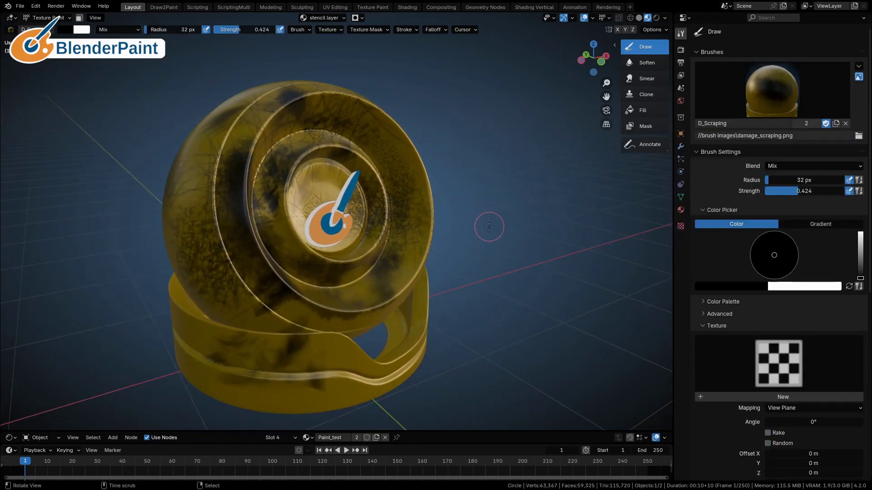
mouse_move(485, 228)
middle_mouse_down()
mouse_move(469, 220)
mouse_move(379, 259)
middle_mouse_up()
scroll(475, 232, "up", 1)
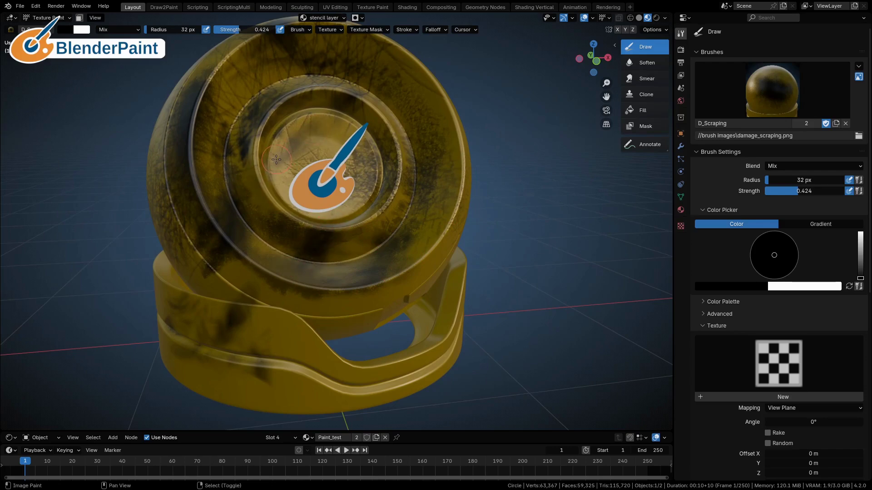
key("shift+f")
left_click(297, 162)
key("f")
left_click(299, 161)
scroll(319, 160, "up", 5)
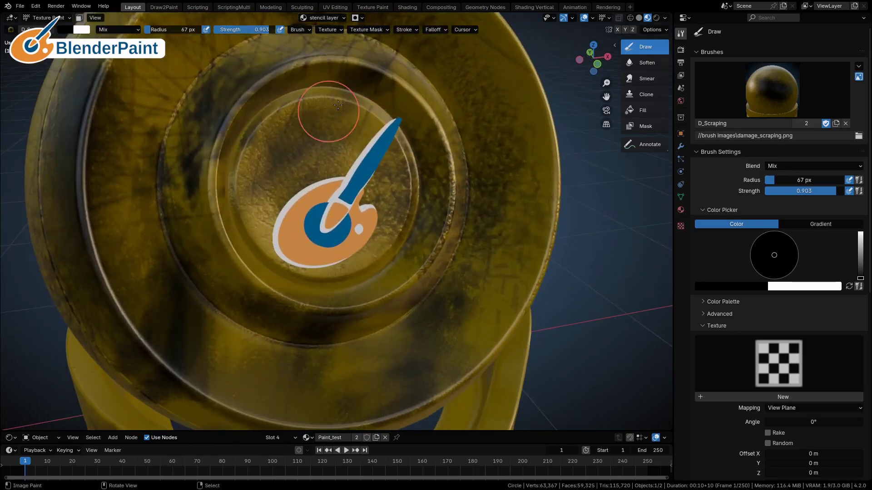
mouse_move(328, 112)
left_mouse_down()
mouse_move(313, 114)
mouse_move(402, 91)
mouse_move(396, 84)
mouse_move(396, 104)
left_mouse_up()
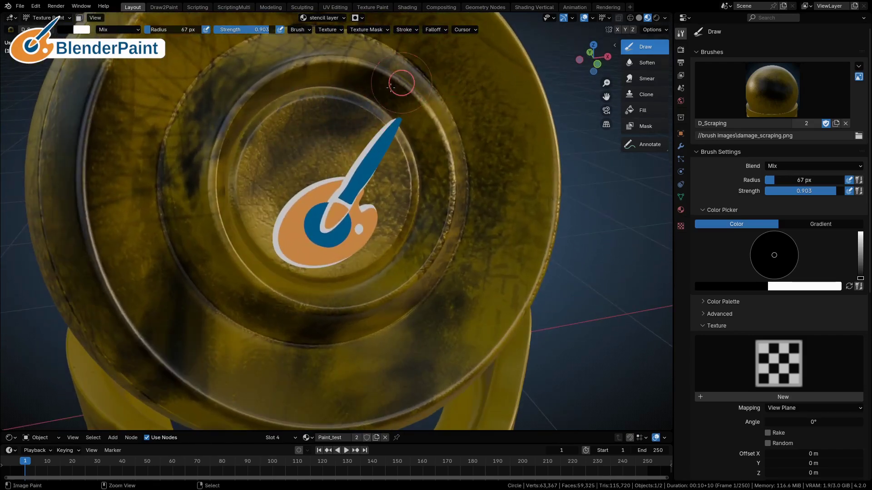
key("z")
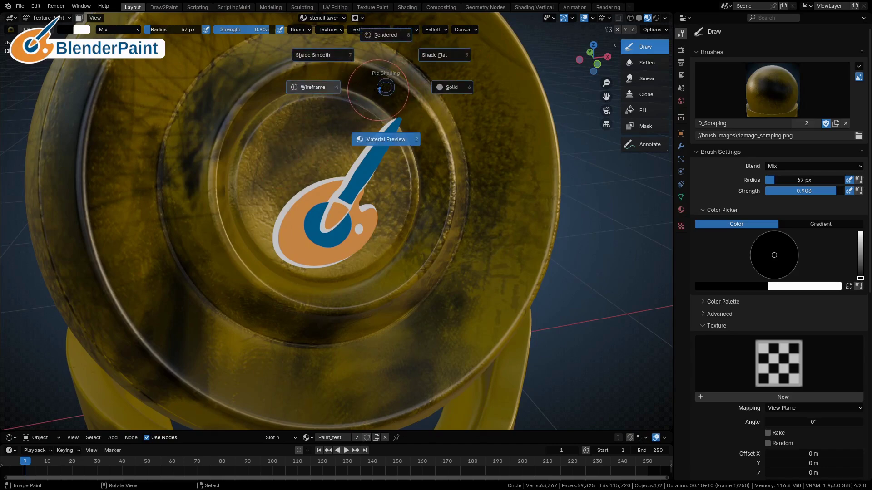
left_click(363, 101)
key("z")
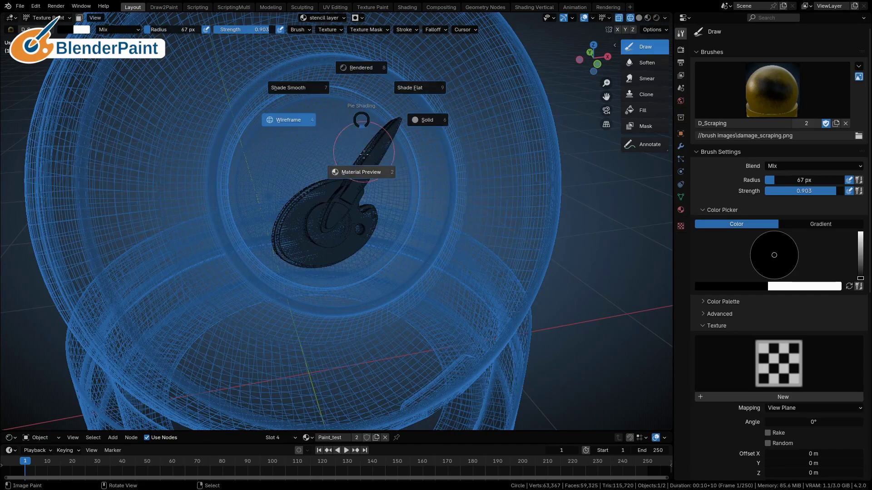
left_click(365, 171)
Step: Swap the paint color to white and scrape away dark areas on the rings around the center disc
key("x")
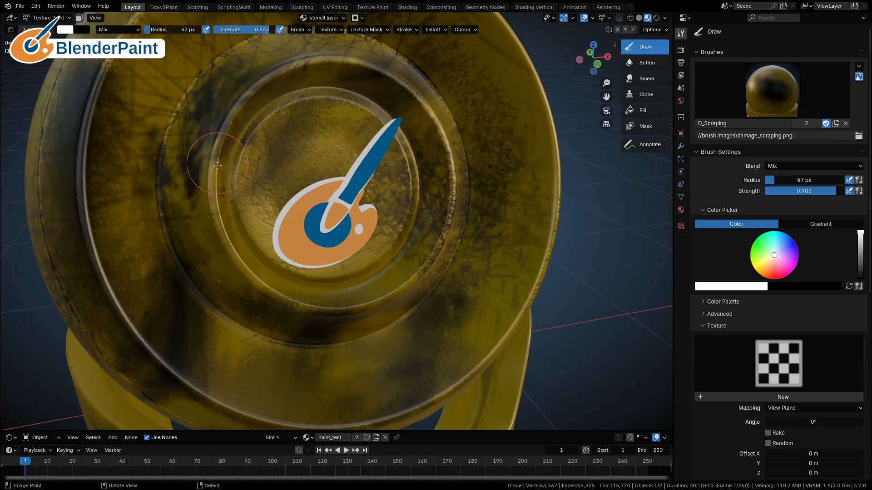
left_click_drag(188, 298, 203, 307)
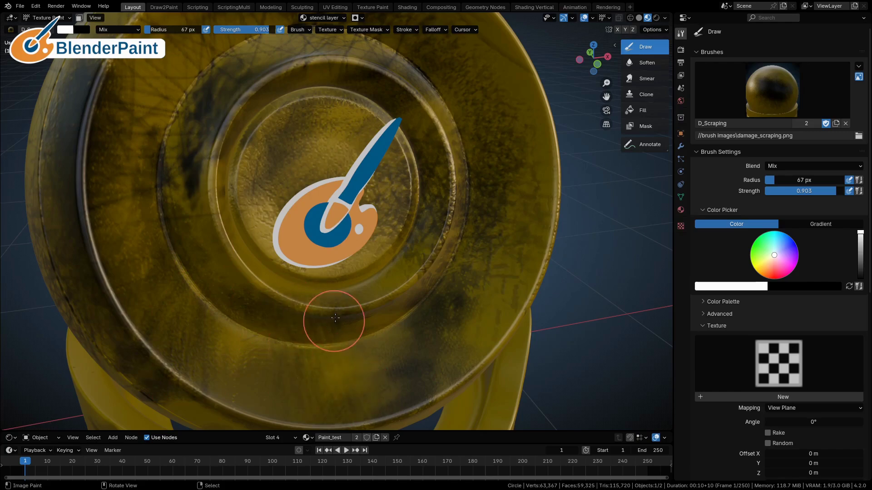
middle_click_drag(409, 342, 404, 354)
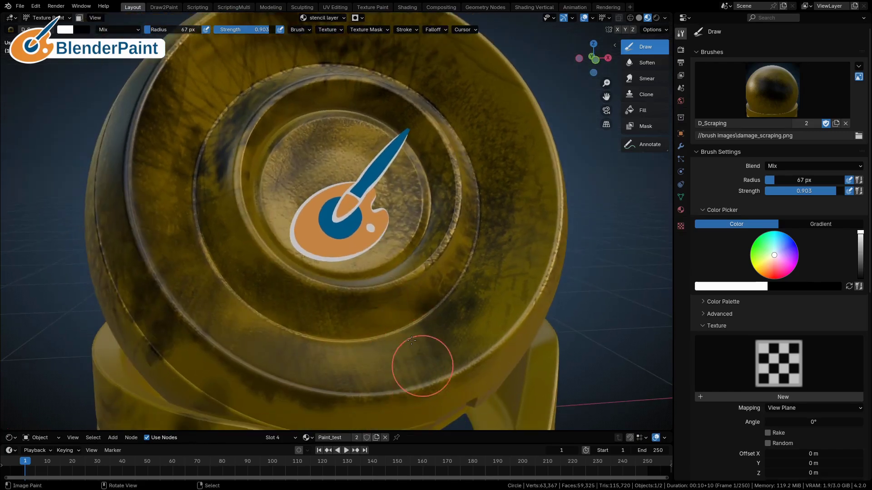
middle_click_drag(448, 311, 539, 186)
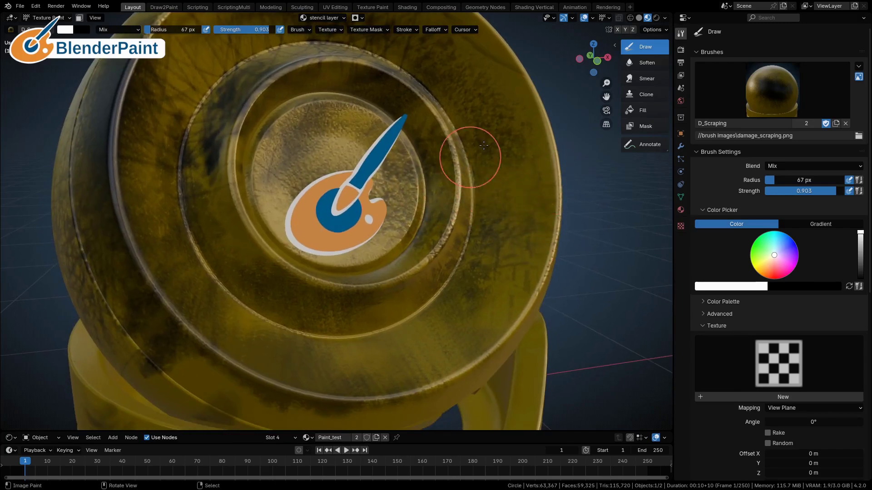
middle_click_drag(434, 268, 205, 277)
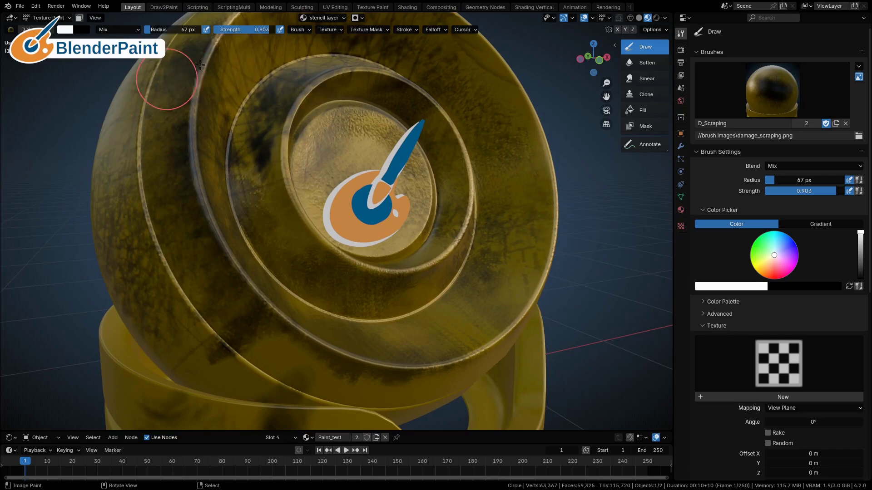
mouse_move(210, 54)
middle_mouse_down()
mouse_move(352, 179)
mouse_move(391, 159)
mouse_move(399, 218)
mouse_move(384, 218)
middle_mouse_up()
Step: Switch to the D_Wear_Gradient brush and paint dark wear down the ball's left side and onto the base
left_click(772, 91)
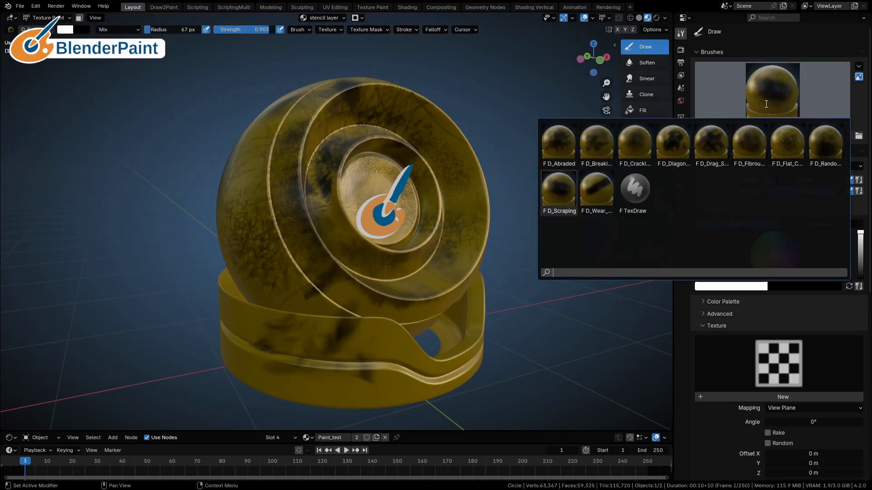
left_click(597, 193)
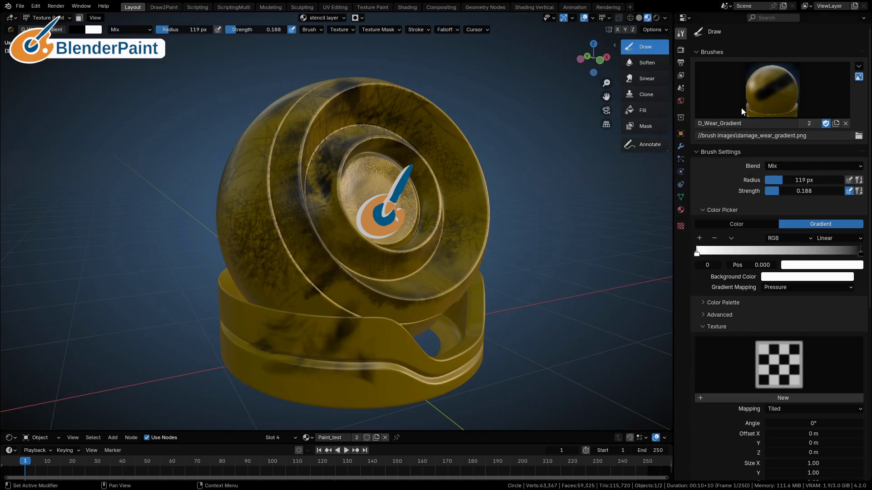
scroll(454, 199, "down", 1)
mouse_move(454, 199)
middle_mouse_down()
mouse_move(475, 193)
mouse_move(439, 216)
middle_mouse_up()
left_click_drag(286, 134, 347, 303)
left_click_drag(409, 268, 429, 236, "alt")
mouse_move(386, 263)
middle_mouse_down()
mouse_move(359, 209)
mouse_move(318, 195)
middle_mouse_up()
left_click_drag(289, 176, 290, 257)
mouse_move(305, 197)
left_mouse_down()
mouse_move(264, 281)
mouse_move(293, 313)
mouse_move(280, 377)
left_mouse_up()
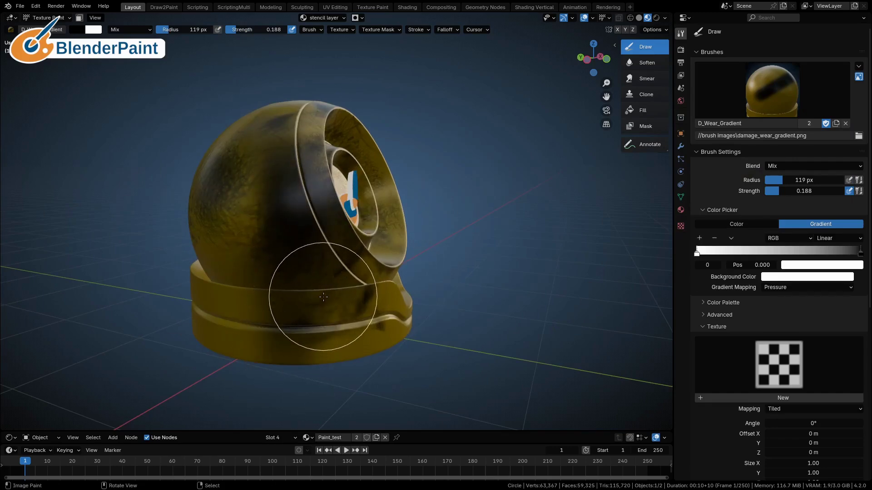
Step: Flip the brush's color gradient to run from black to white and paint wear over the side of the base
left_click(731, 239)
left_click(736, 247)
left_click(730, 238)
left_click(745, 249)
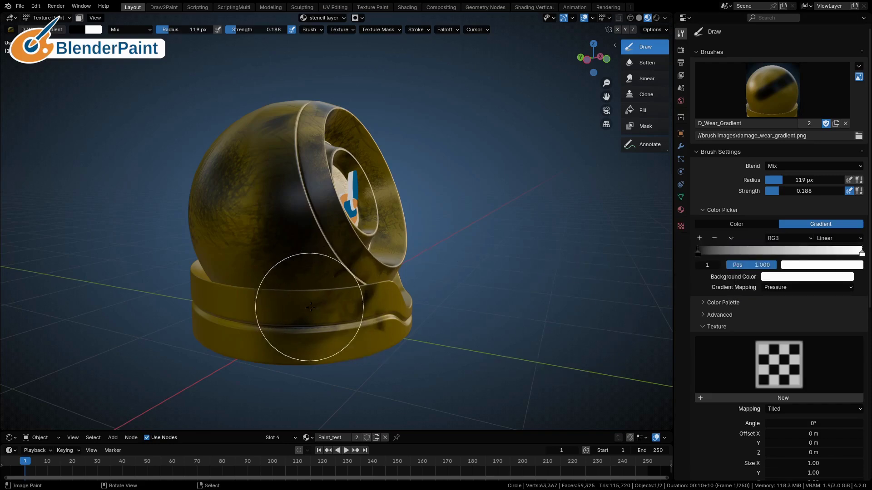
mouse_move(331, 288)
left_mouse_down()
mouse_move(295, 108)
mouse_move(353, 297)
left_mouse_up()
mouse_move(440, 261)
left_mouse_down("alt")
mouse_move(407, 263)
mouse_move(432, 222)
left_mouse_up("alt")
Step: Switch back to the D_Random_Scratch brush and paint scratches over the ball's left side
left_click(756, 101)
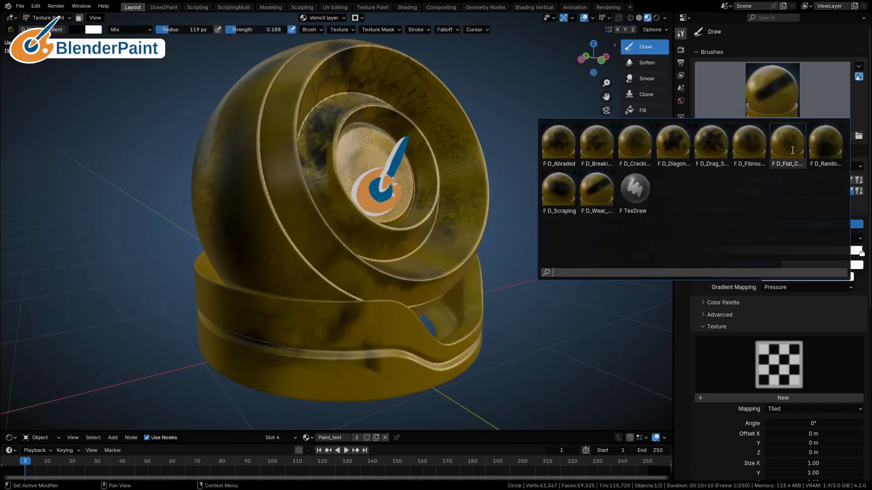
left_click(823, 145)
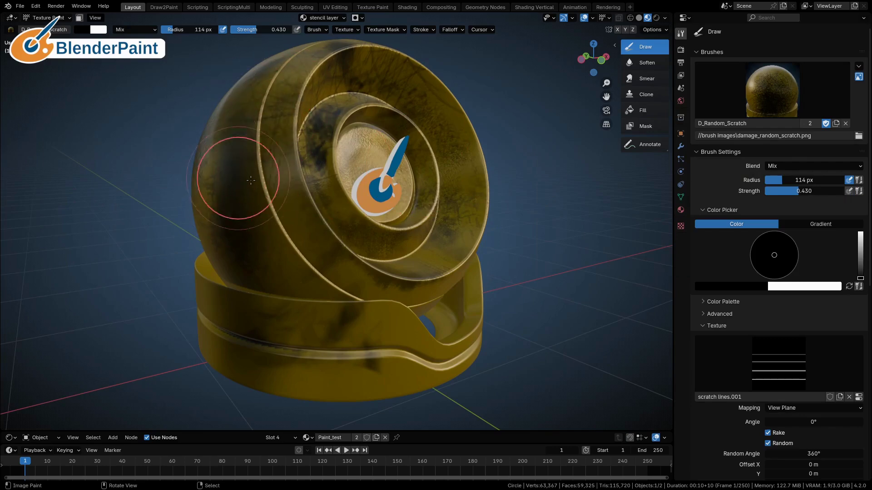
left_click_drag(397, 273, 397, 252, "alt")
middle_click_drag(397, 251, 496, 282)
middle_click_drag(496, 204, 532, 199)
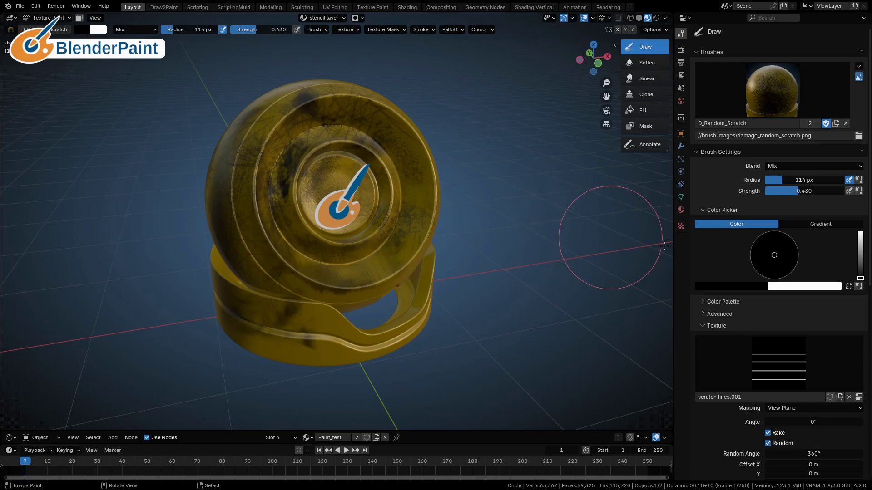
Step: Switch to the D_Abraded brush and paint dark abrasion down the ring beside the center disc
mouse_move(447, 314)
middle_mouse_down()
mouse_move(443, 217)
mouse_move(373, 145)
middle_mouse_up()
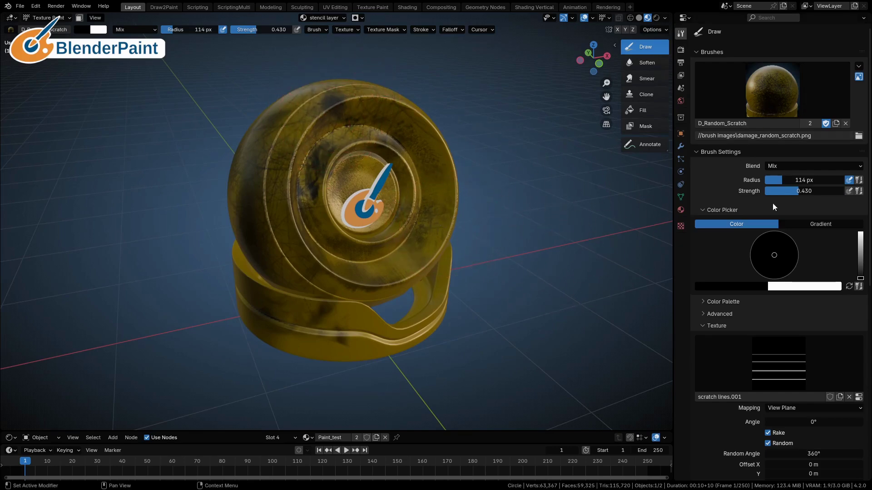
left_click(736, 112)
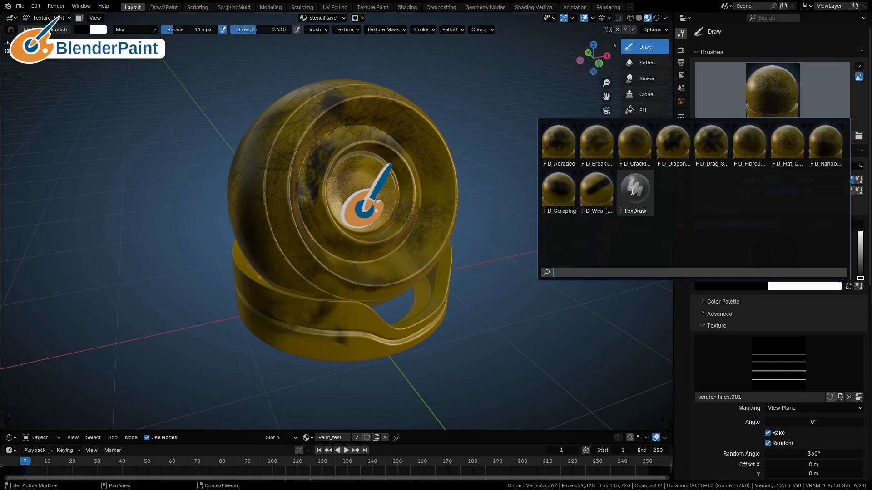
left_click(559, 142)
scroll(383, 225, "up", 2)
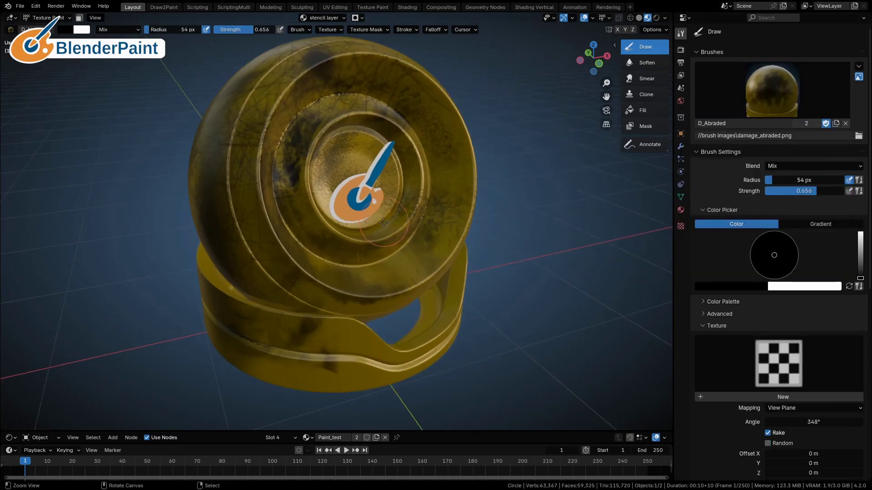
mouse_move(384, 224)
left_mouse_down("alt")
mouse_move(391, 242)
mouse_move(395, 225)
left_mouse_up("alt")
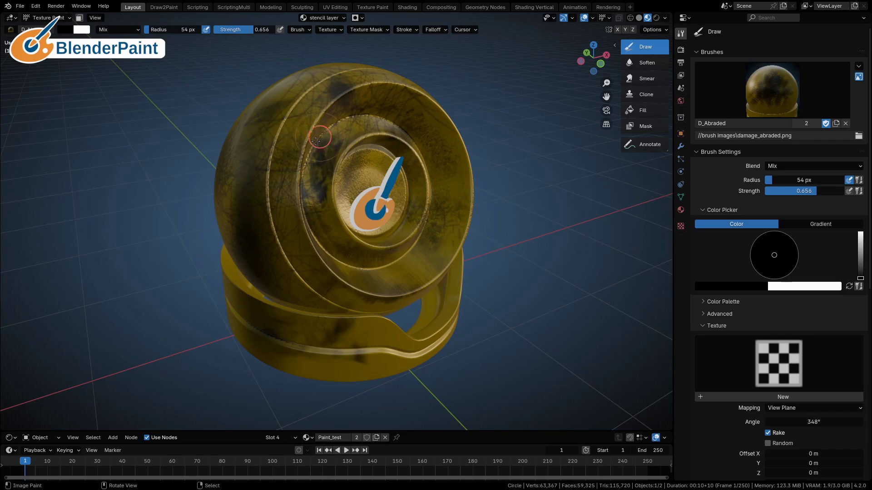
left_click_drag(309, 154, 312, 200)
Step: Swap the paint color to white and abrade away dark areas on the rings, the ball's left side and the base
key("x")
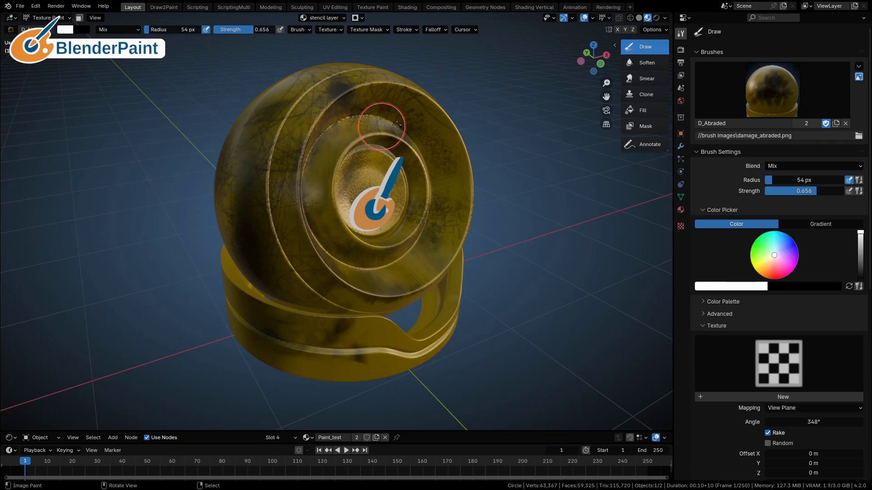
left_click_drag(310, 154, 247, 235)
middle_click_drag(256, 252, 245, 291)
mouse_move(302, 348)
left_mouse_down()
mouse_move(254, 389)
mouse_move(298, 255)
mouse_move(290, 380)
left_mouse_up()
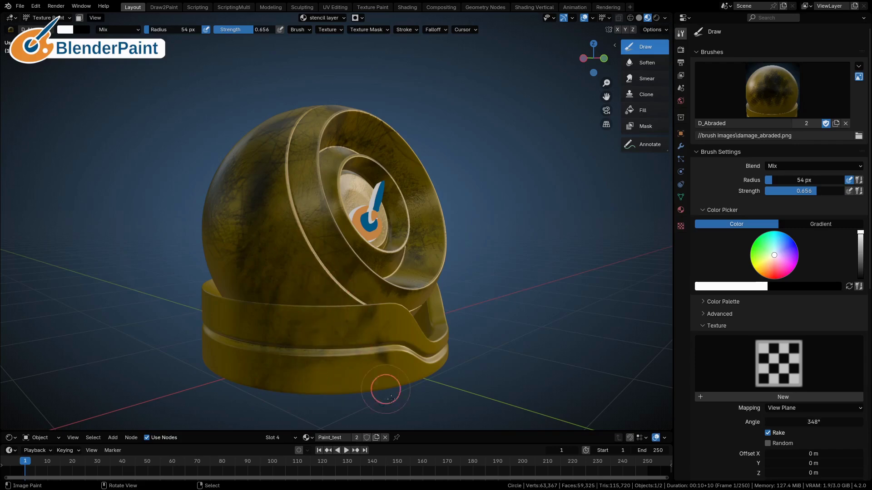
left_click_drag(225, 230, 219, 262)
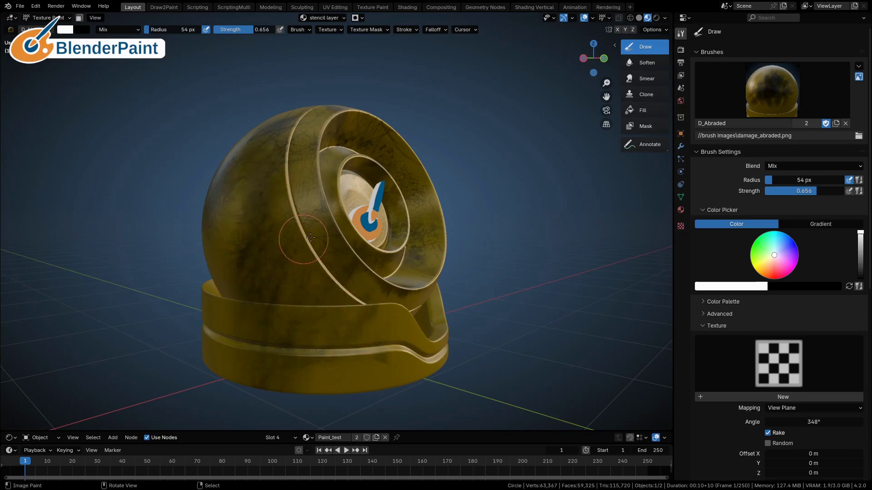
mouse_move(313, 242)
middle_mouse_down()
mouse_move(352, 287)
mouse_move(395, 273)
mouse_move(401, 207)
mouse_move(430, 212)
middle_mouse_up()
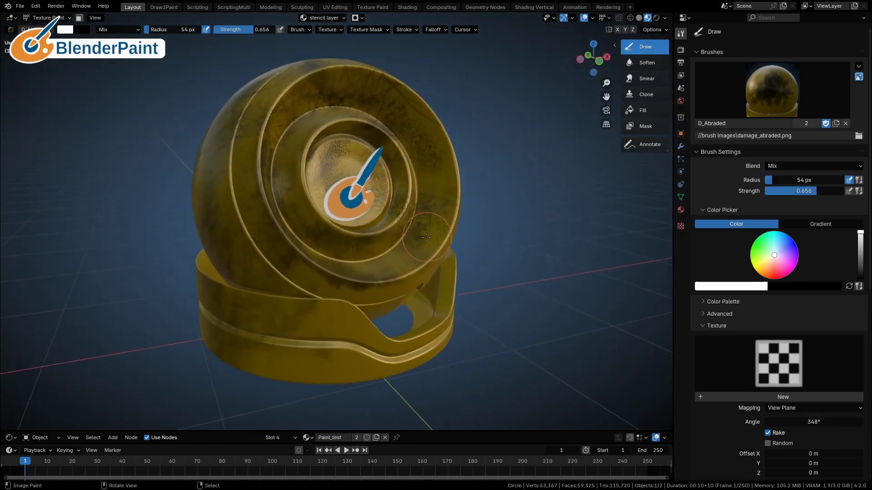